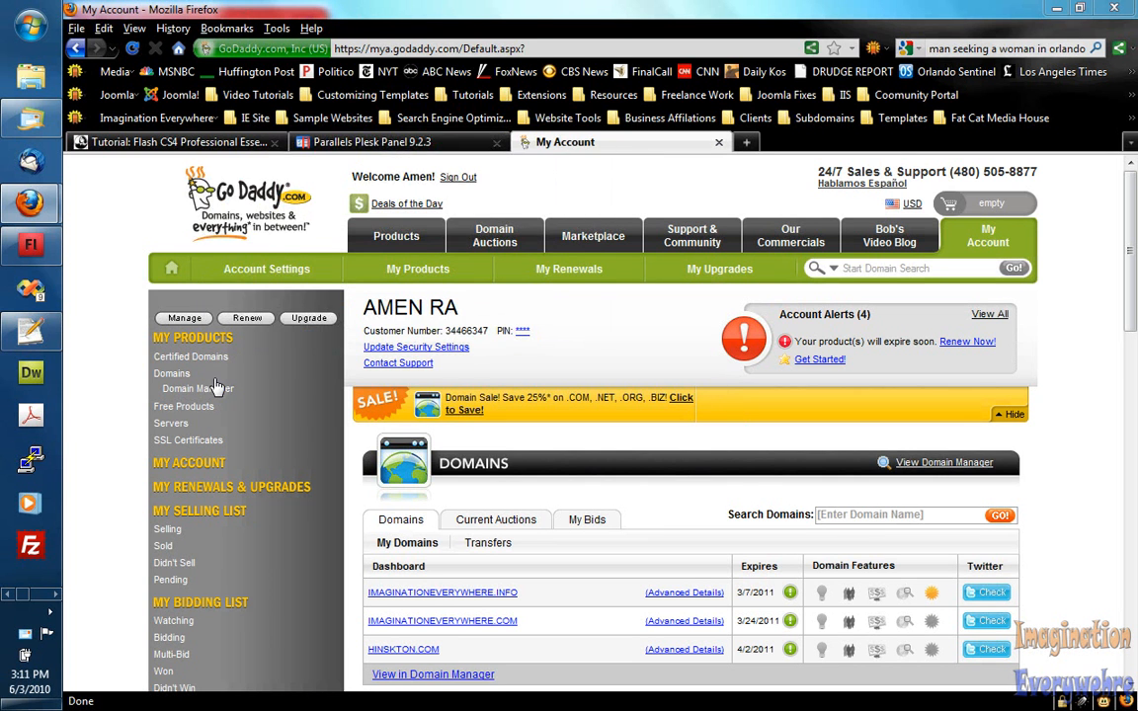
# Step: Open the subdomain forwarding manager for the domain IMAGINATIONEVERYWHERE.INFO
pyautogui.click(218, 390)
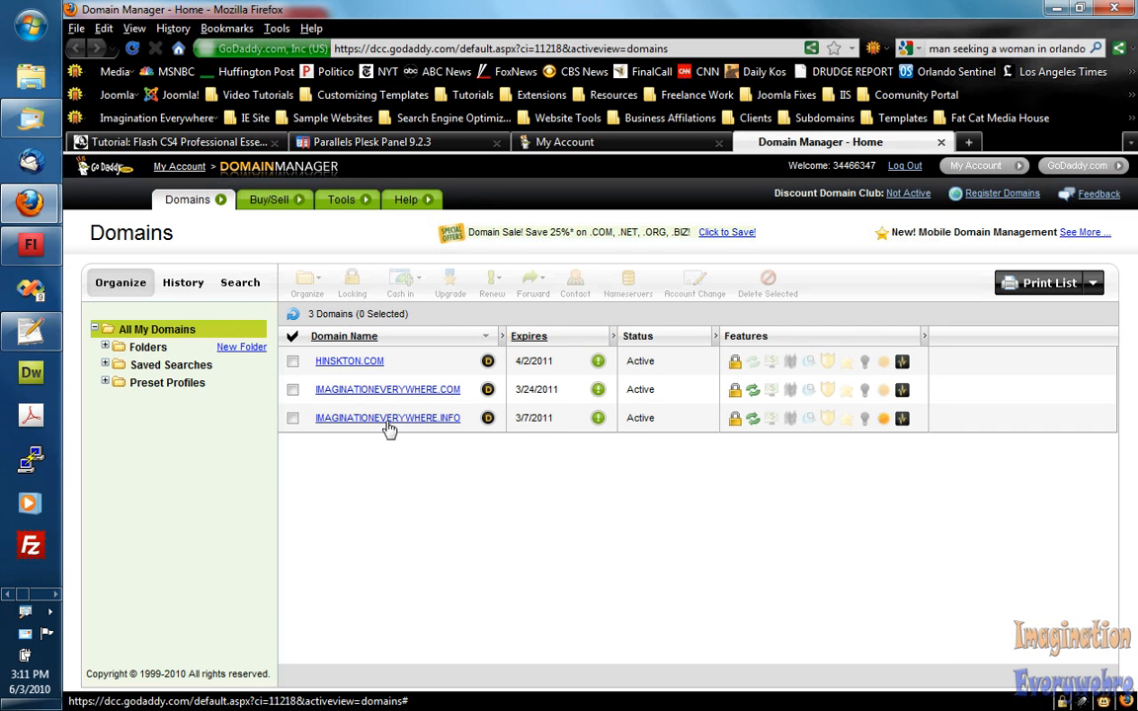
pyautogui.click(387, 419)
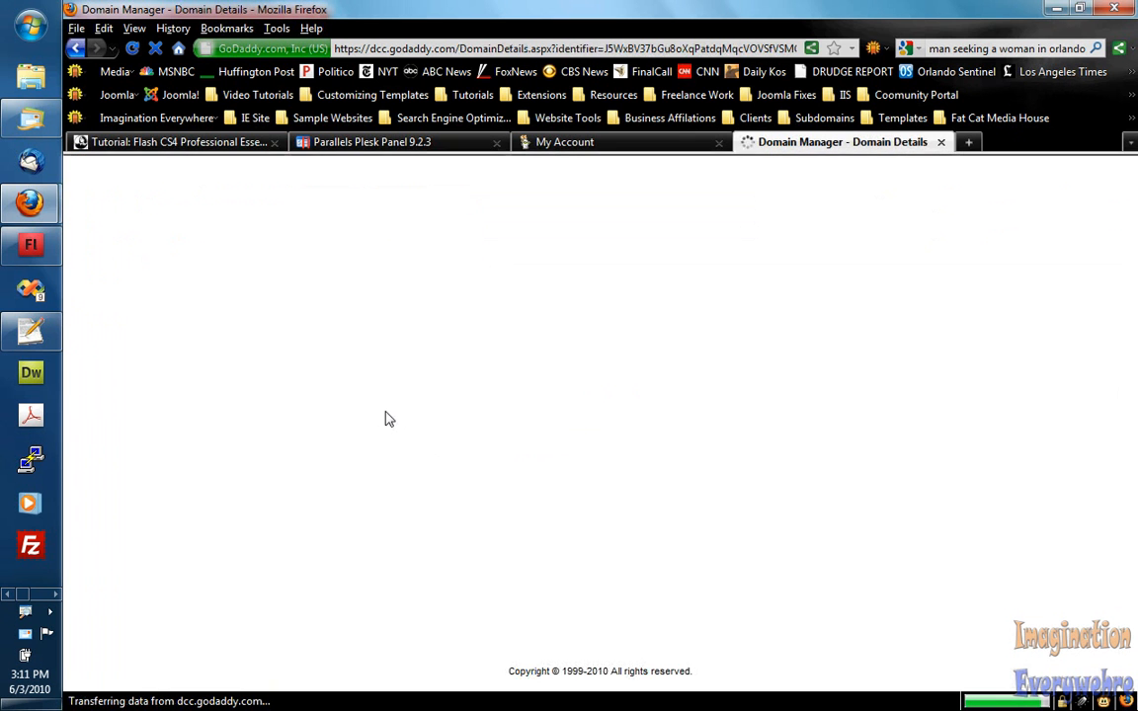
pyautogui.scroll(-4, 387, 419)
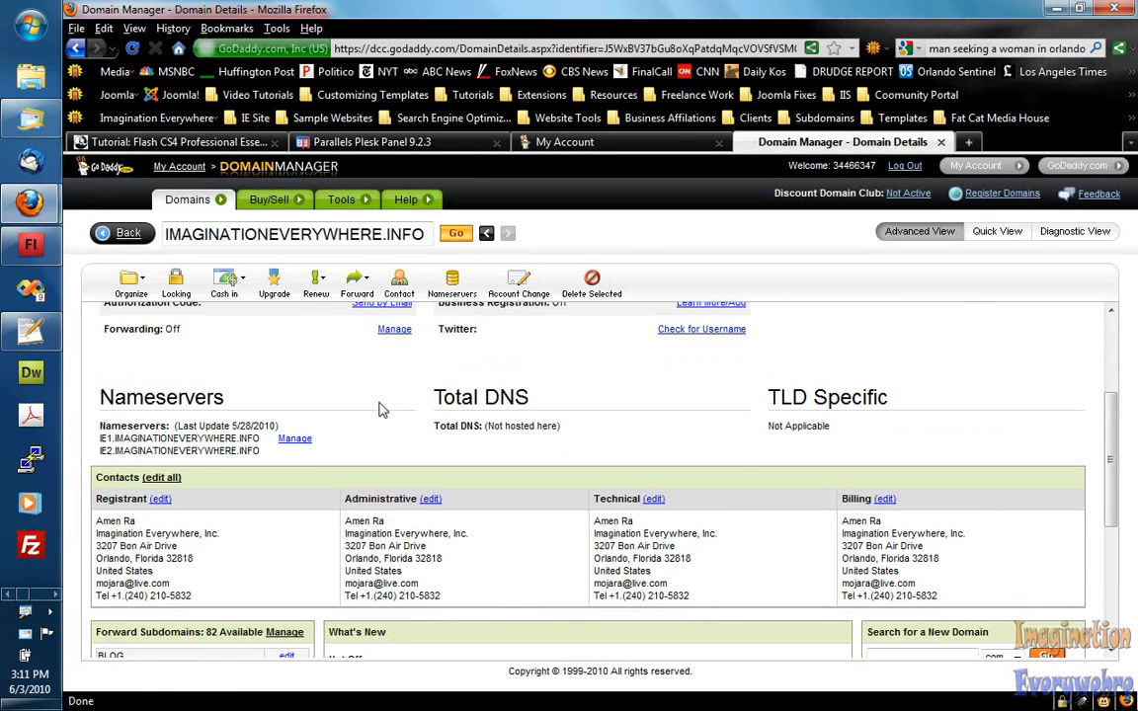
pyautogui.scroll(-3, 306, 476)
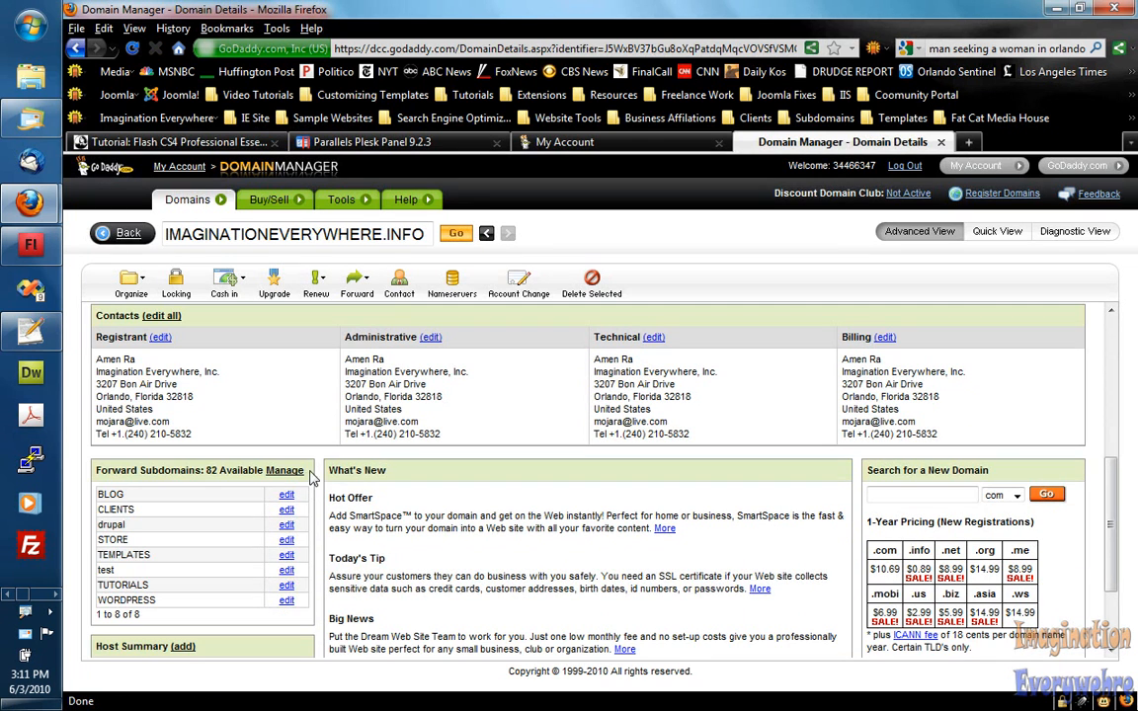
pyautogui.click(287, 471)
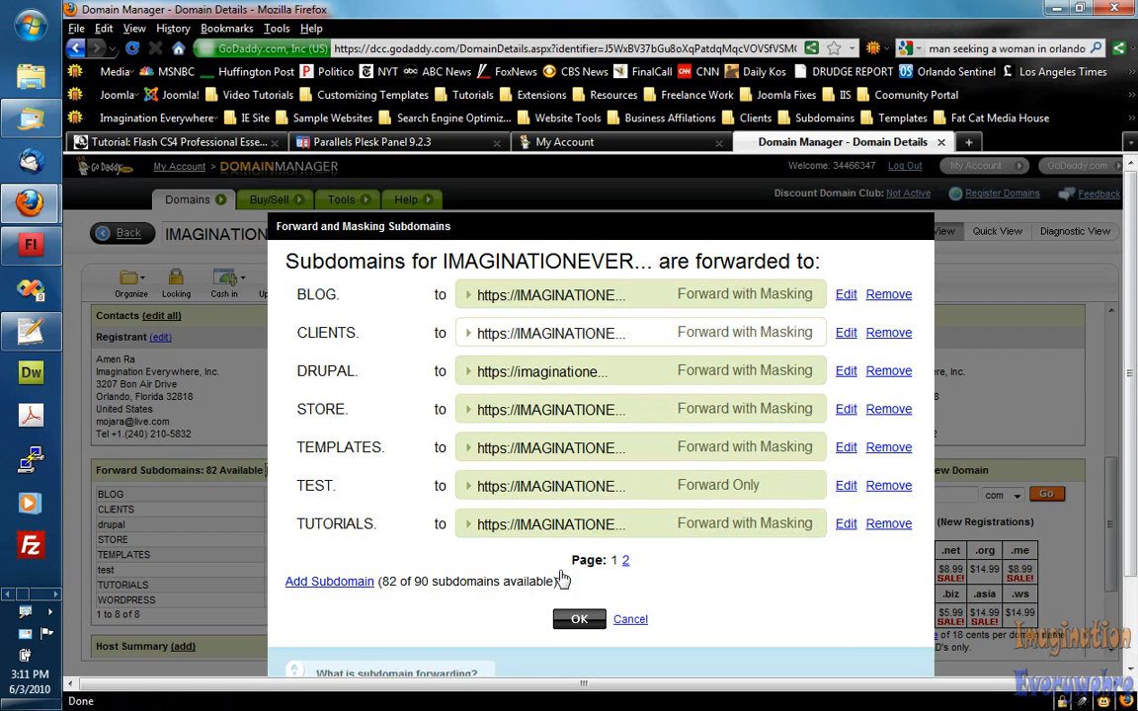
# Step: Start adding a forwarded subdomain and name it beta
pyautogui.scroll(-1, 593, 593)
pyautogui.click(331, 518)
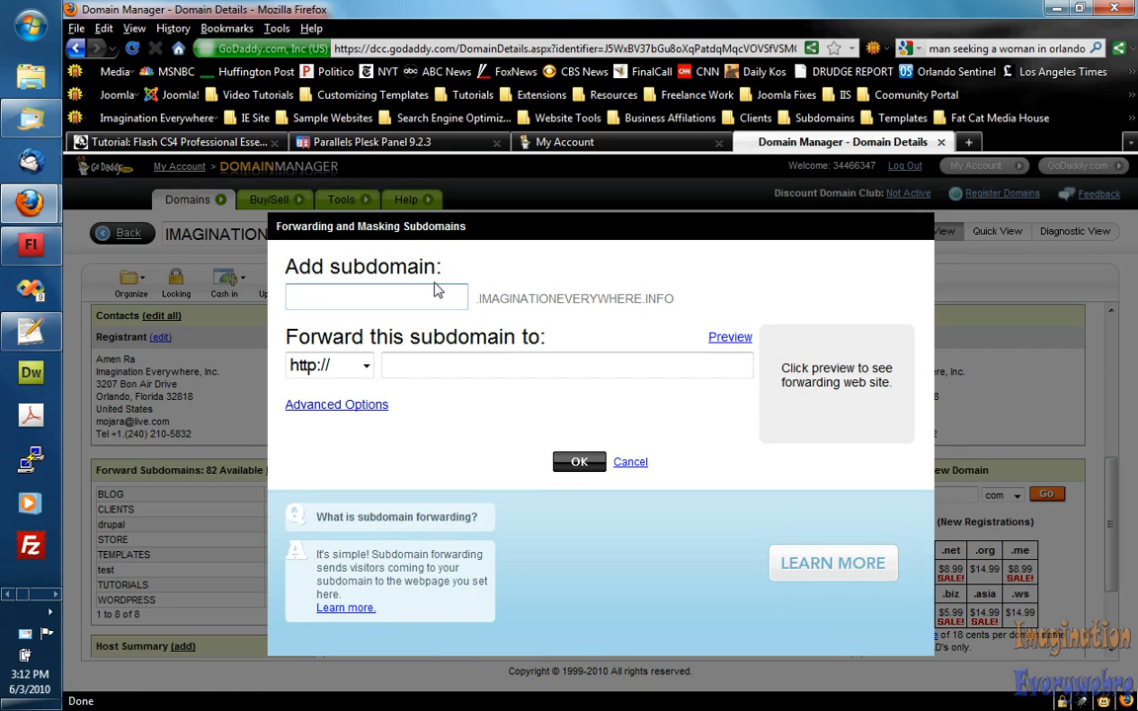
pyautogui.write('a')
pyautogui.moveTo(705, 299); pyautogui.dragTo(483, 299)
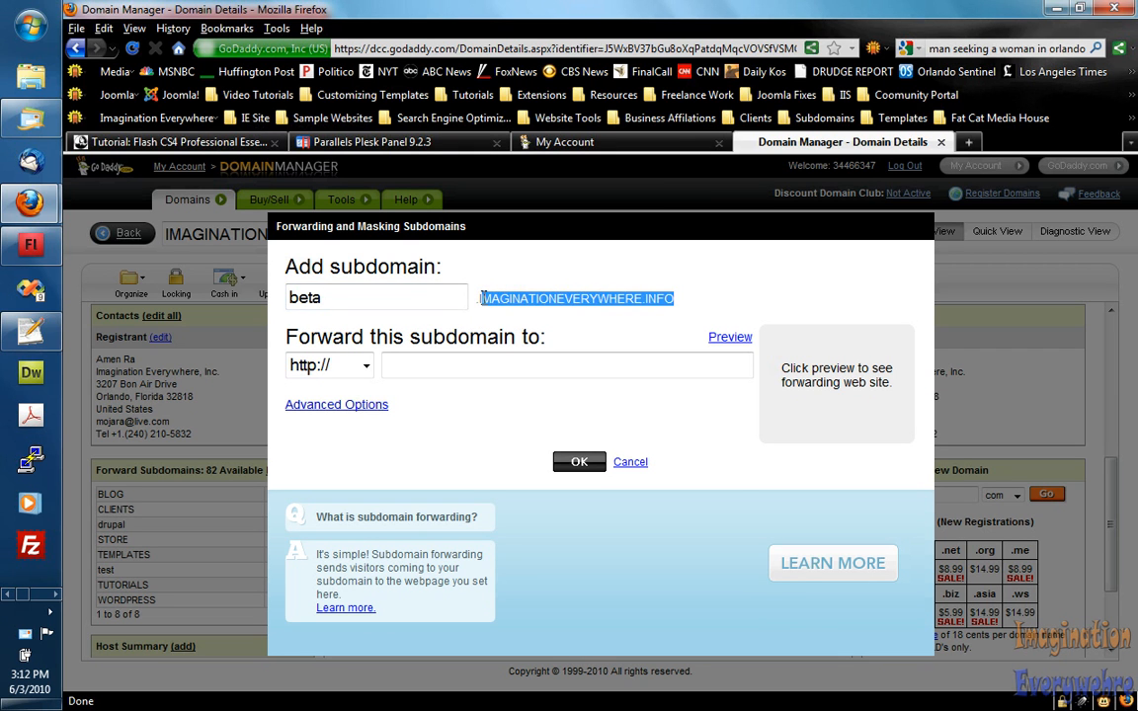
pyautogui.rightClick(494, 298)
pyautogui.click(533, 329)
pyautogui.click(455, 364)
pyautogui.rightClick(455, 365)
pyautogui.click(476, 458)
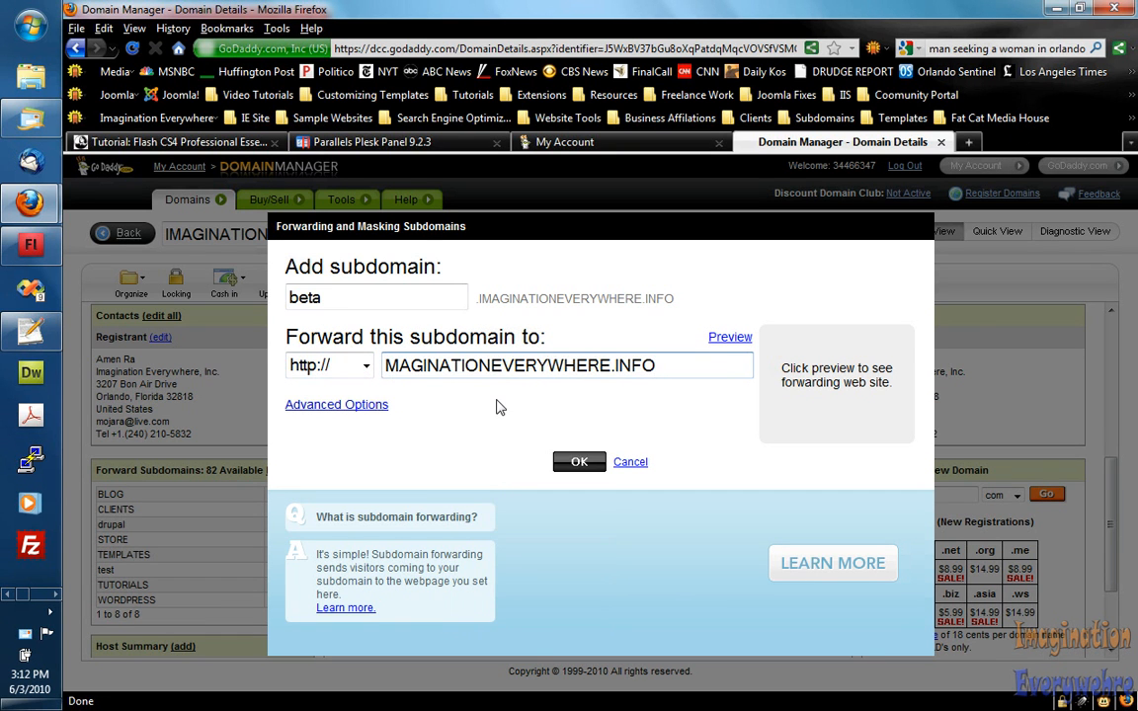
pyautogui.write('I')
pyautogui.click(366, 366)
pyautogui.click(326, 413)
# Step: Set the advanced forwarding option to Forward with Masking and enter the title "Imagination Everywhere Info Beta Site"
pyautogui.click(355, 409)
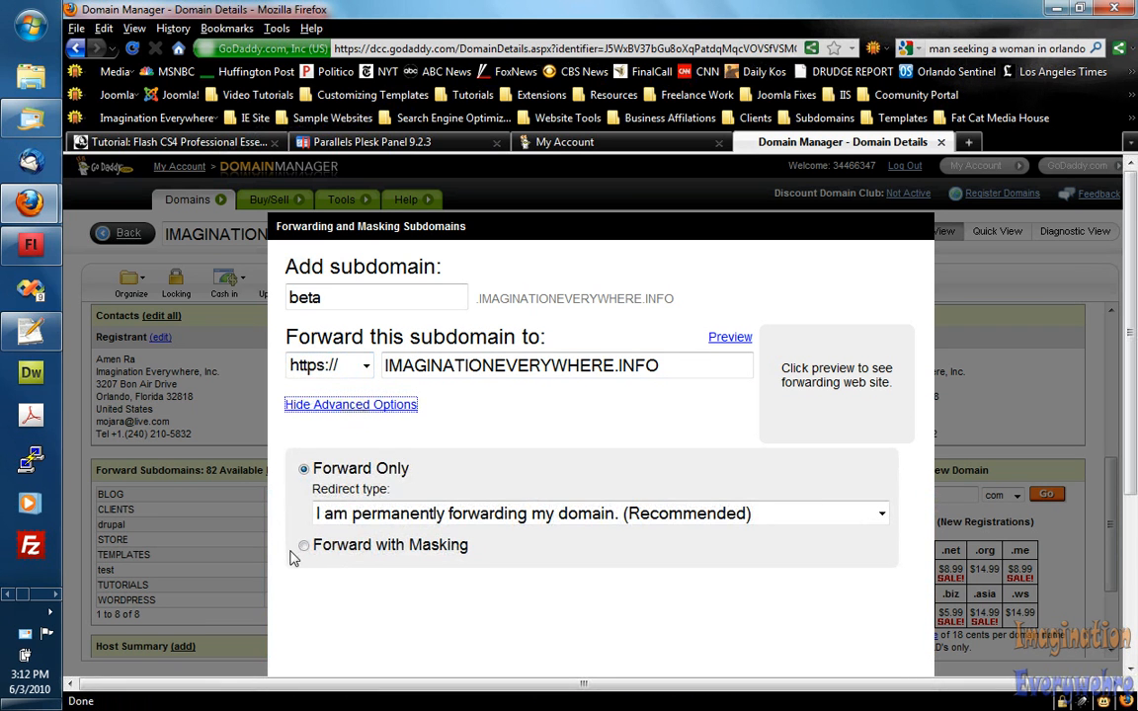
pyautogui.click(303, 549)
pyautogui.scroll(-2, 444, 444)
pyautogui.click(445, 438)
pyautogui.write('Imagination Ever')
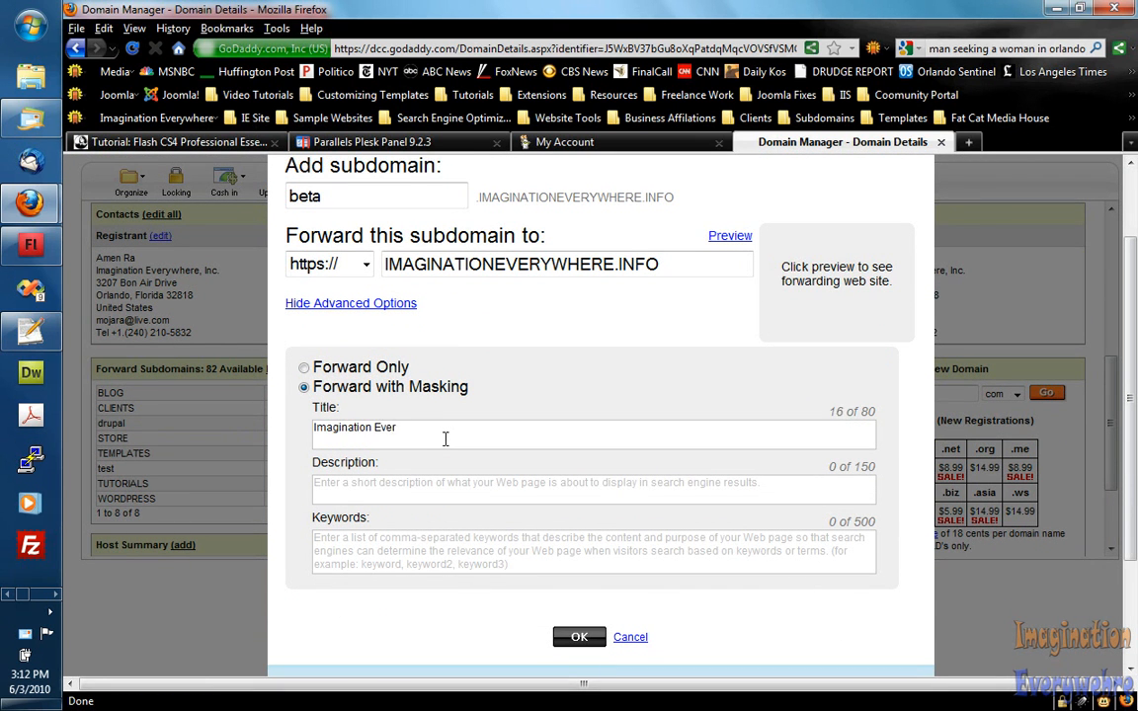
pyautogui.write('ywhere Info Beta Site')
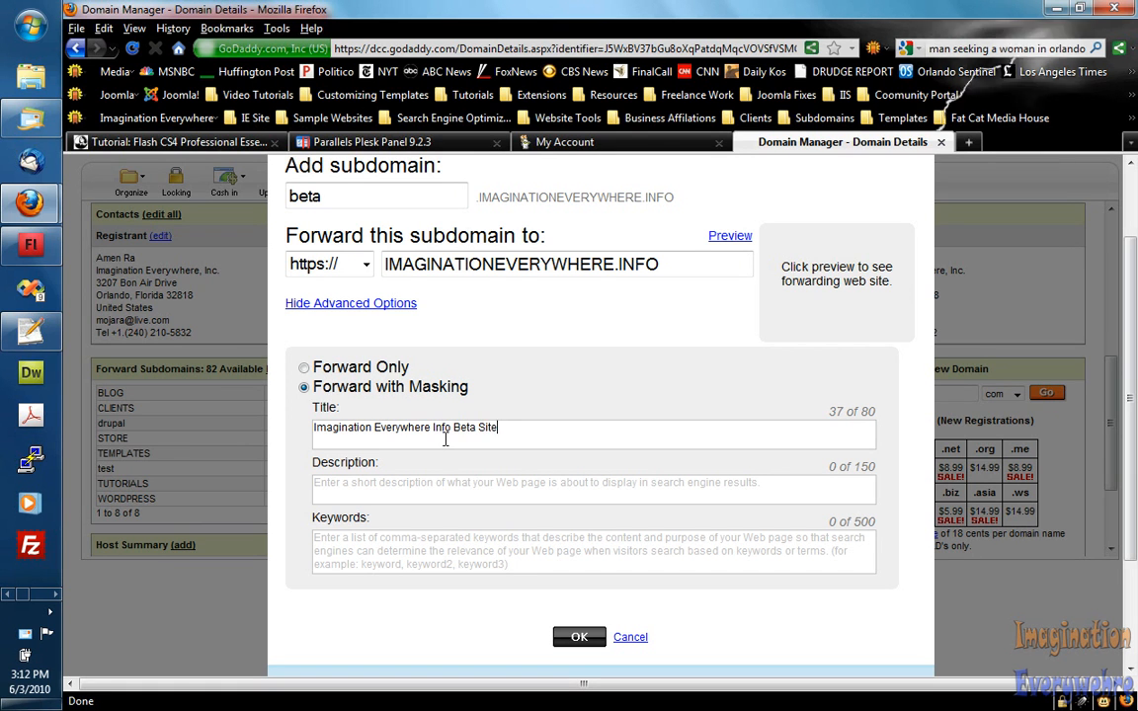
# Step: Enter the masking description "This a beta version of Imagination Everywhere" and submit the new subdomain
pyautogui.click(440, 494)
pyautogui.write('This i')
pyautogui.write(' beta version of')
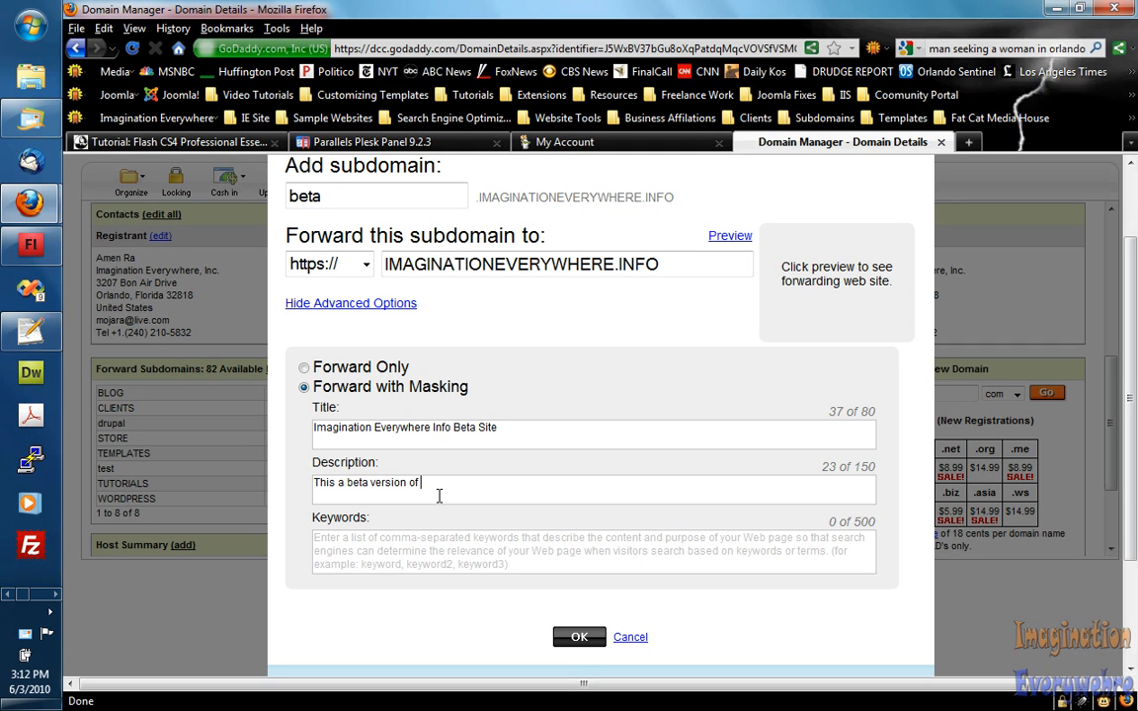
pyautogui.write(' Imagination Everywhere')
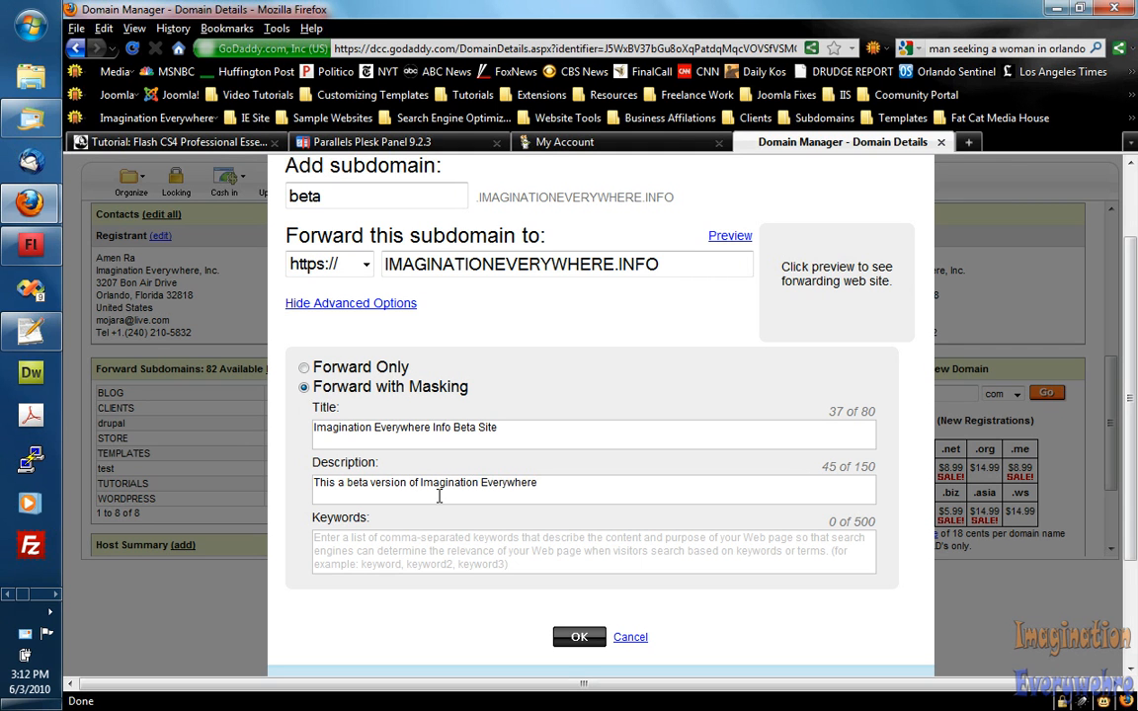
pyautogui.click(579, 637)
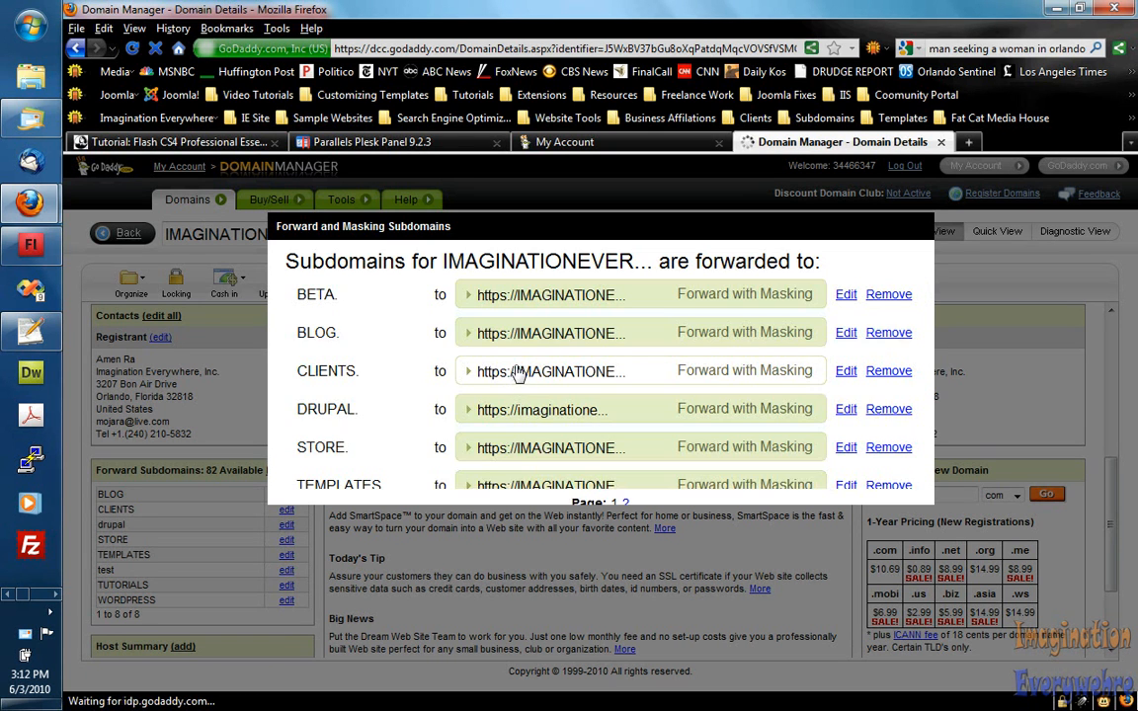
# Step: Accept the list of forwarded subdomains and reload the domain details page
pyautogui.scroll(-2, 523, 395)
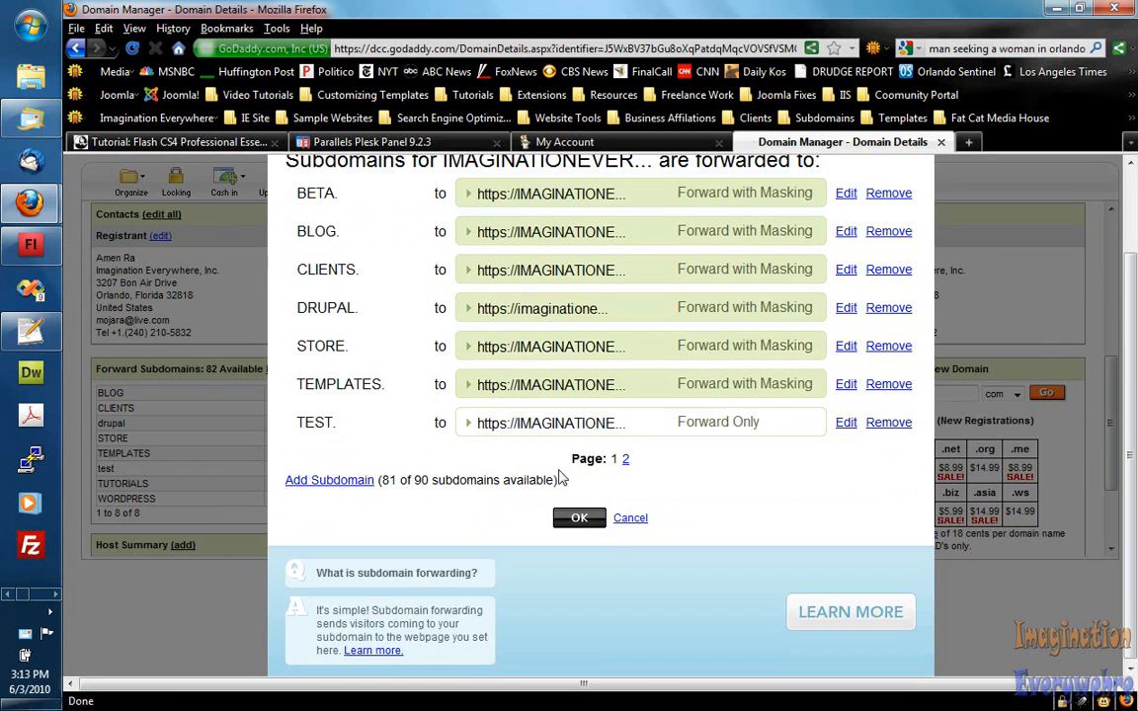
pyautogui.click(578, 519)
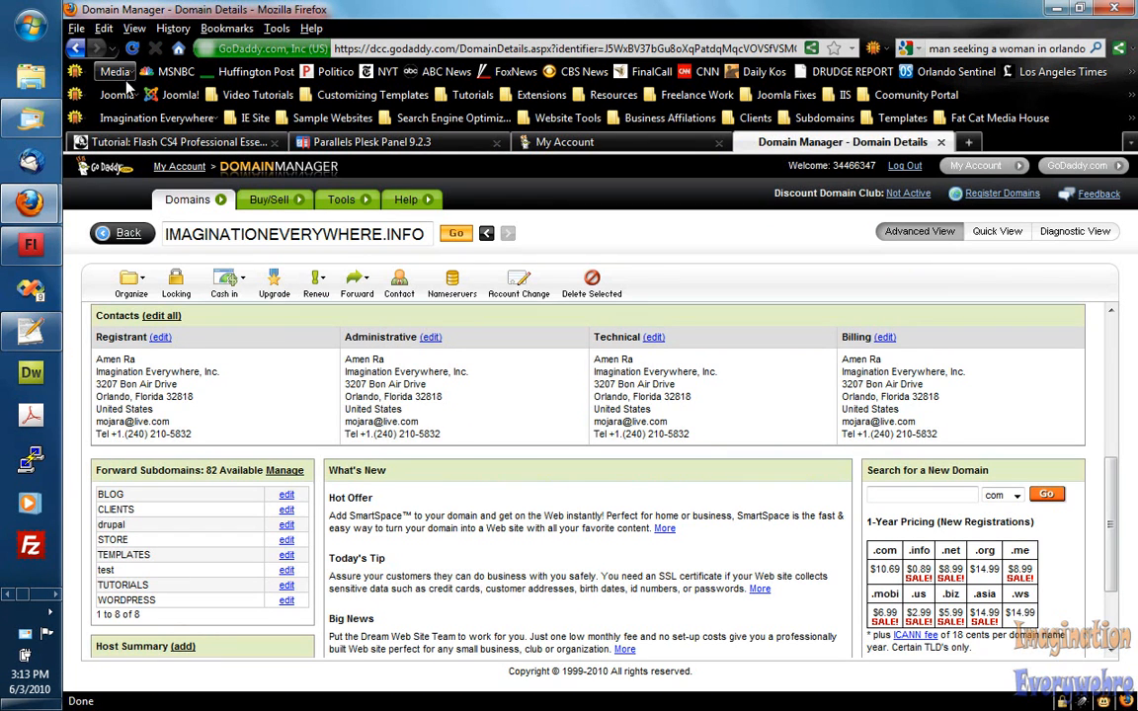
pyautogui.click(132, 48)
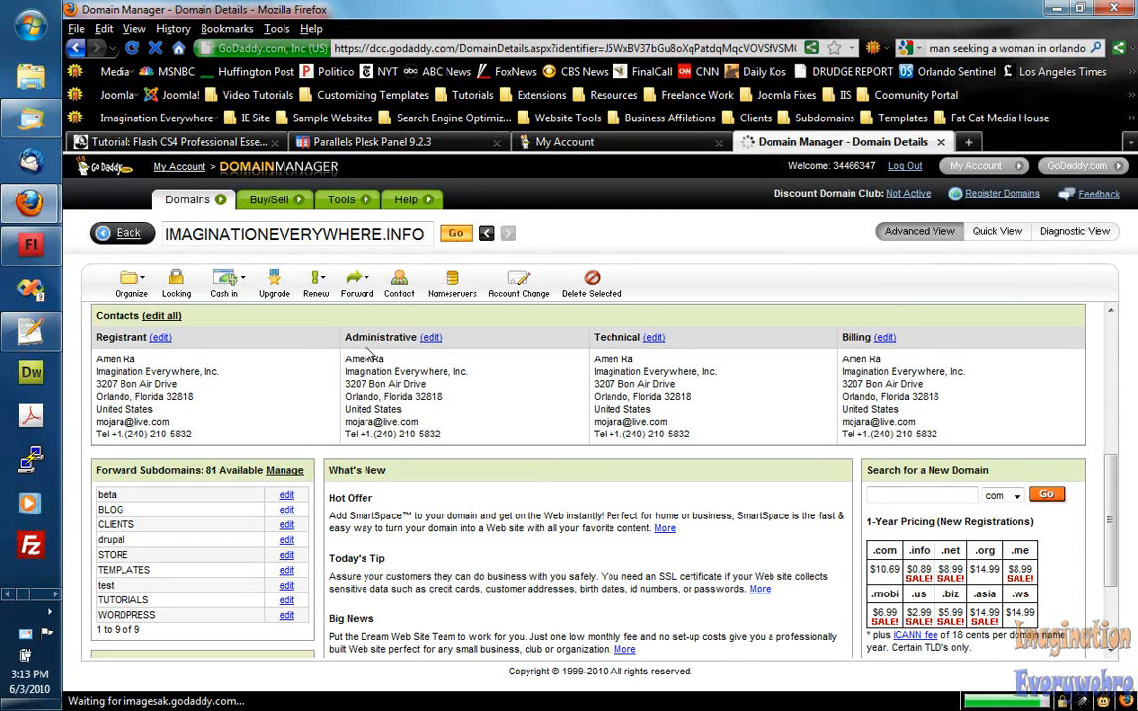
# Step: Switch to Parallels Plesk Panel and open the beta subdomain's settings under the domain imaginationeverywhere.info
pyautogui.click(380, 140)
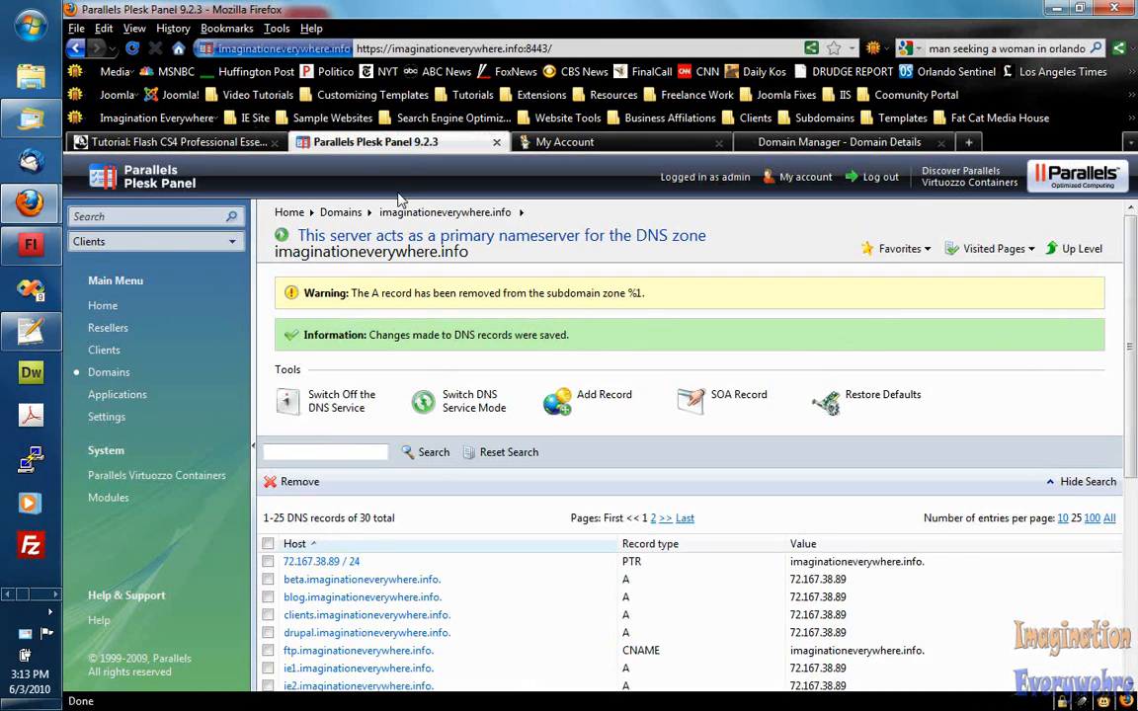
pyautogui.scroll(-5, 388, 334)
pyautogui.scroll(-2, 388, 334)
pyautogui.scroll(7, 395, 331)
pyautogui.click(93, 374)
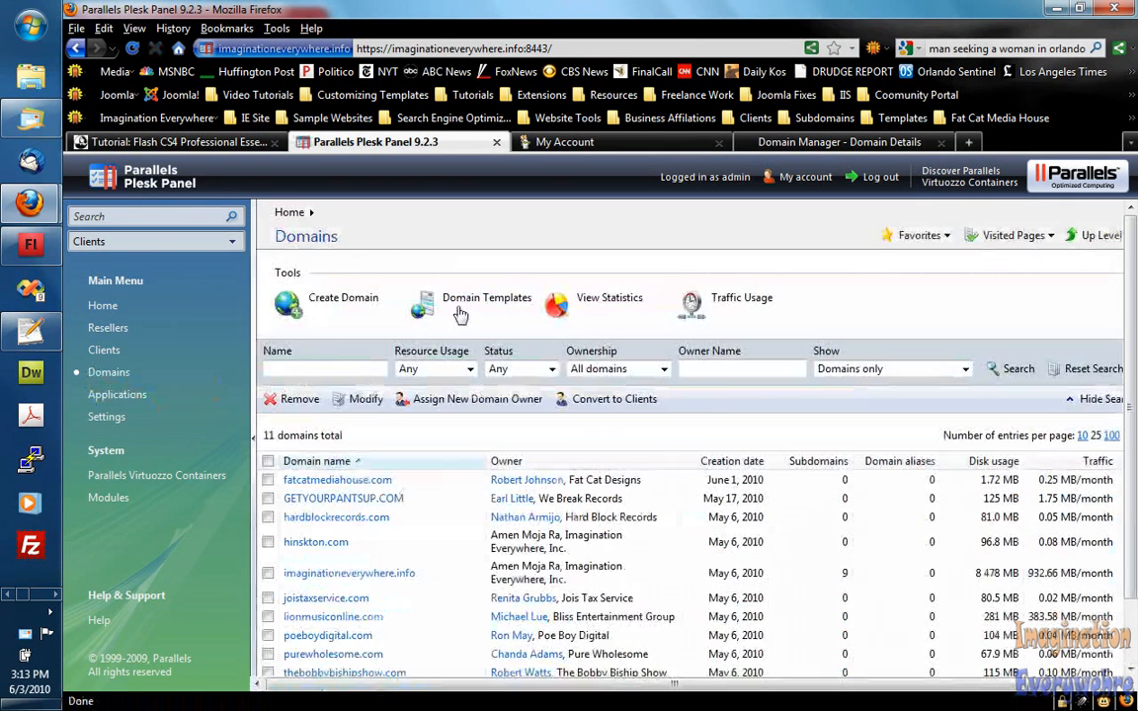
pyautogui.scroll(-2, 464, 316)
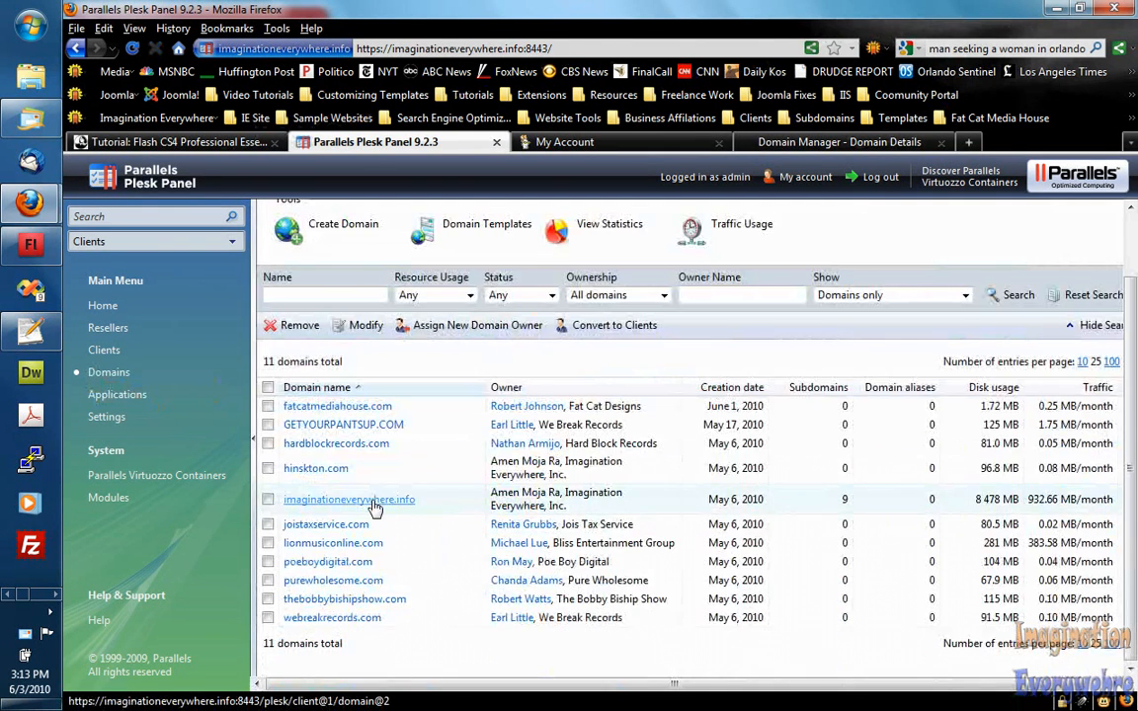
pyautogui.click(373, 501)
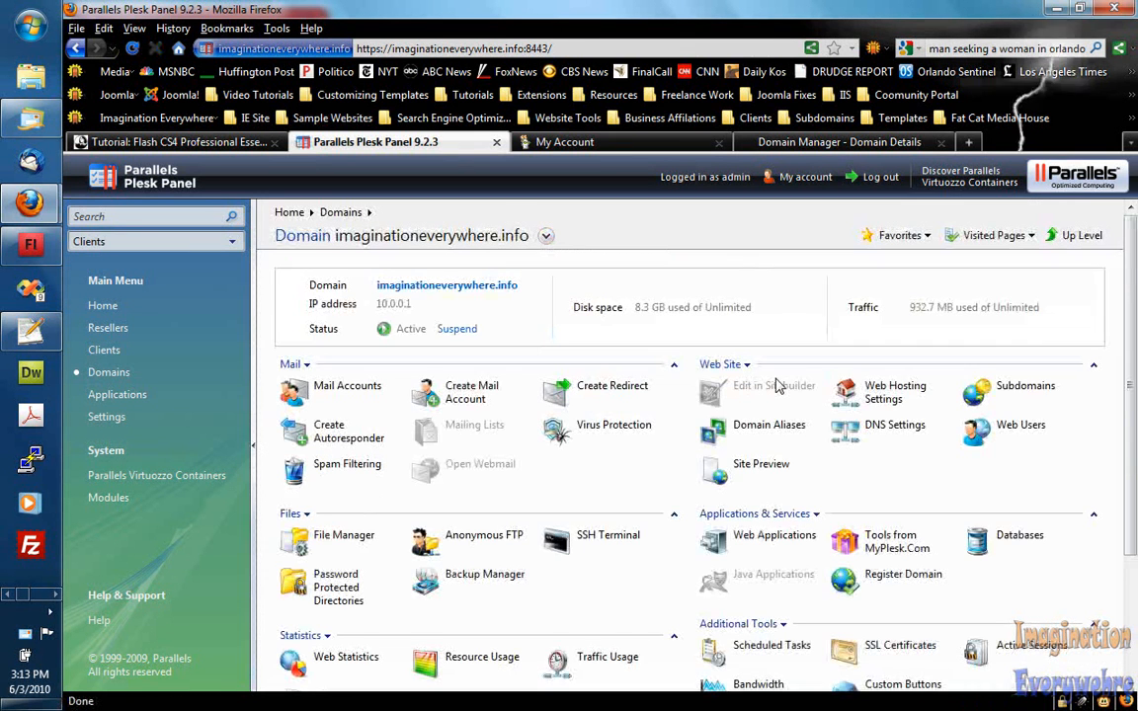
pyautogui.click(1025, 388)
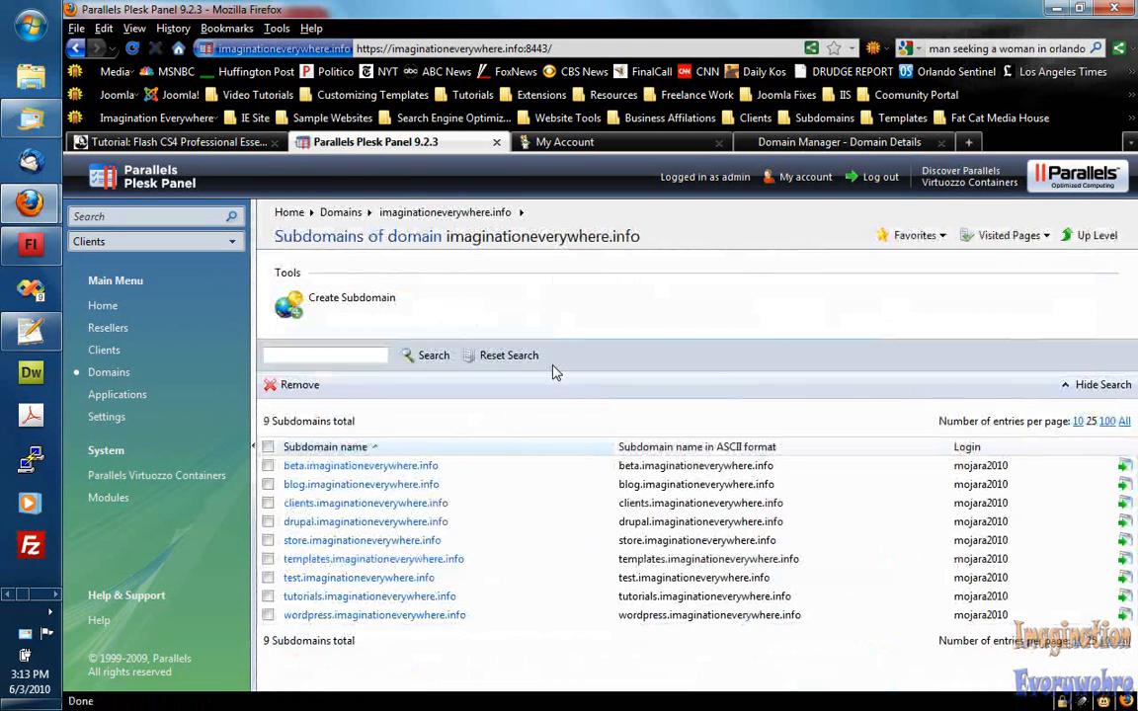
pyautogui.click(359, 468)
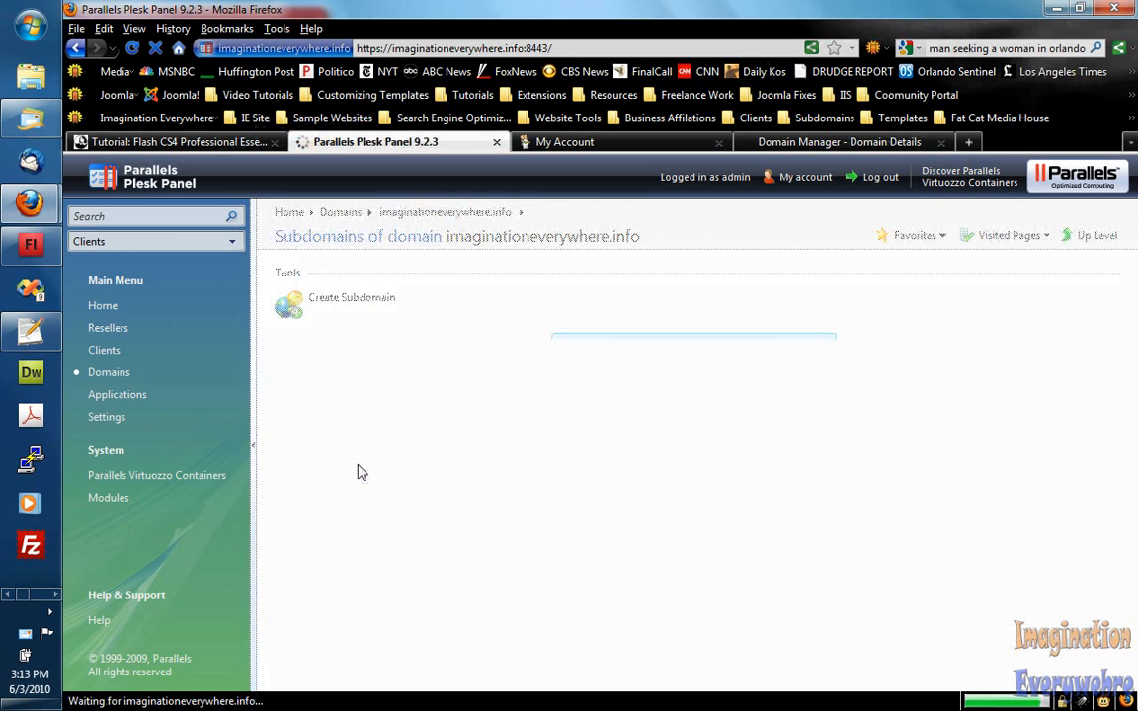
# Step: Review the beta subdomain's SSL support, FTP user account and enabled services
pyautogui.scroll(-4, 637, 327)
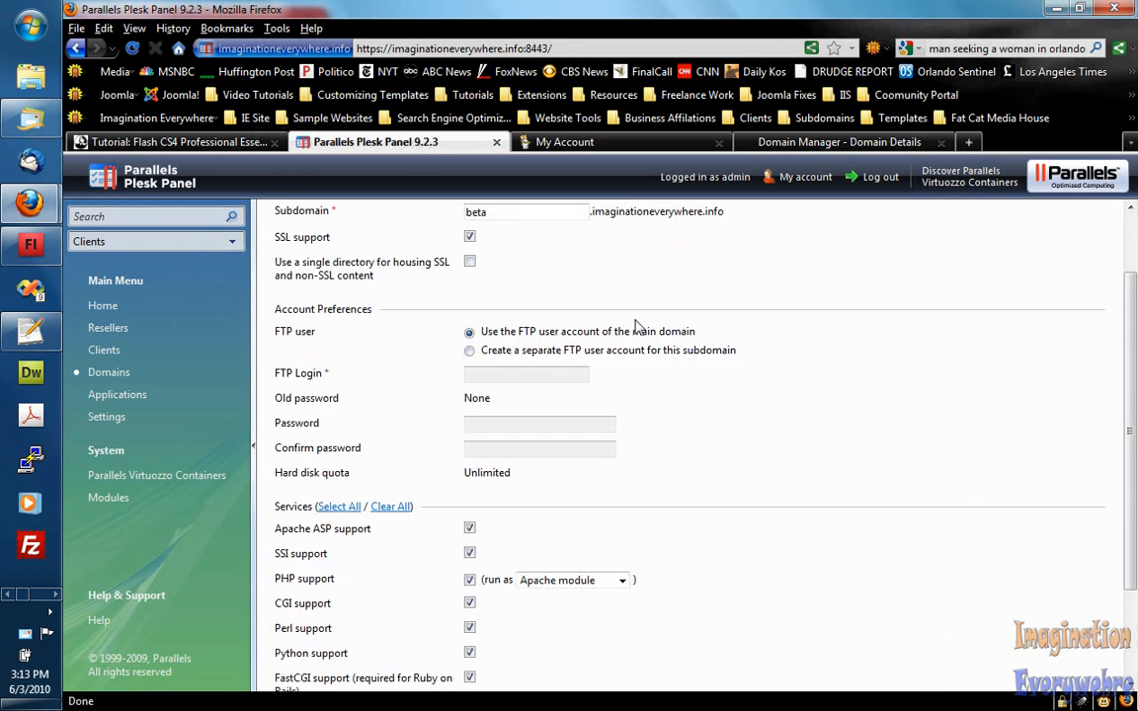
pyautogui.scroll(4, 720, 356)
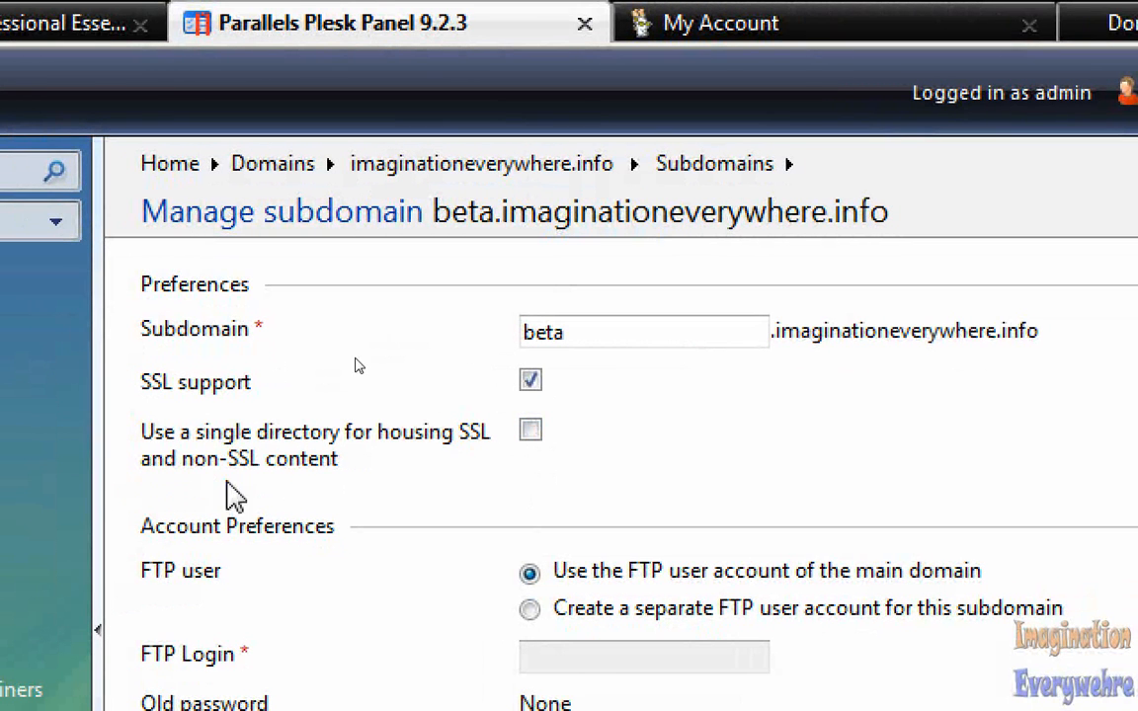
pyautogui.scroll(-5, 460, 399)
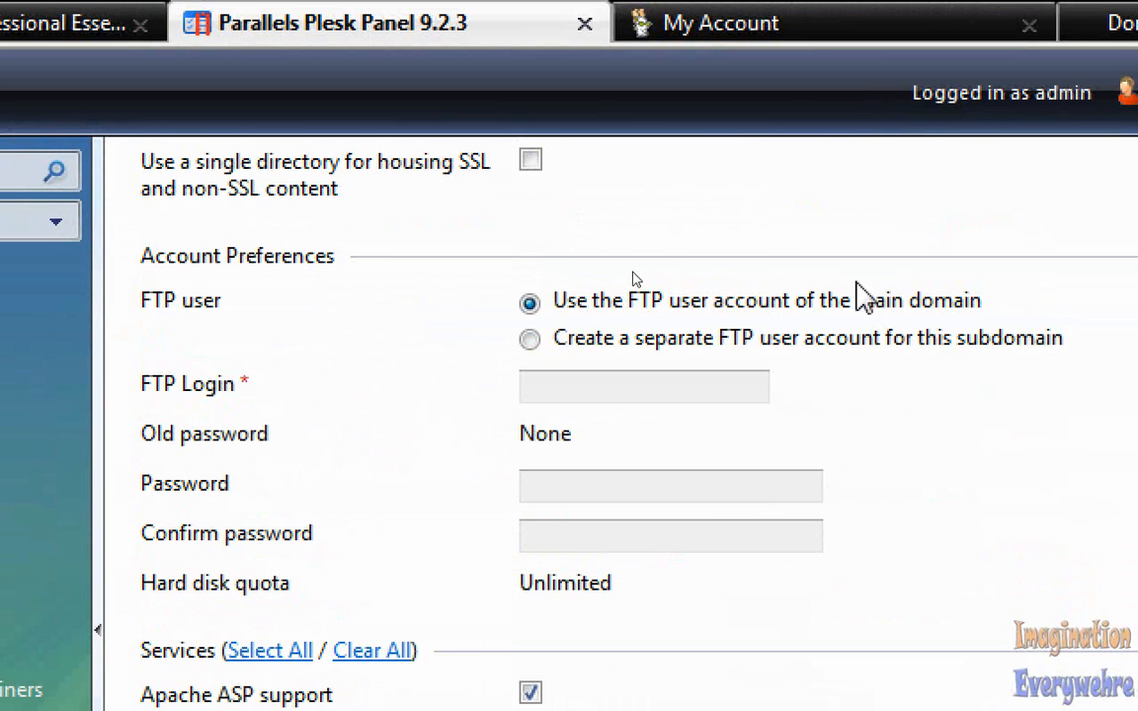
pyautogui.scroll(-3, 826, 305)
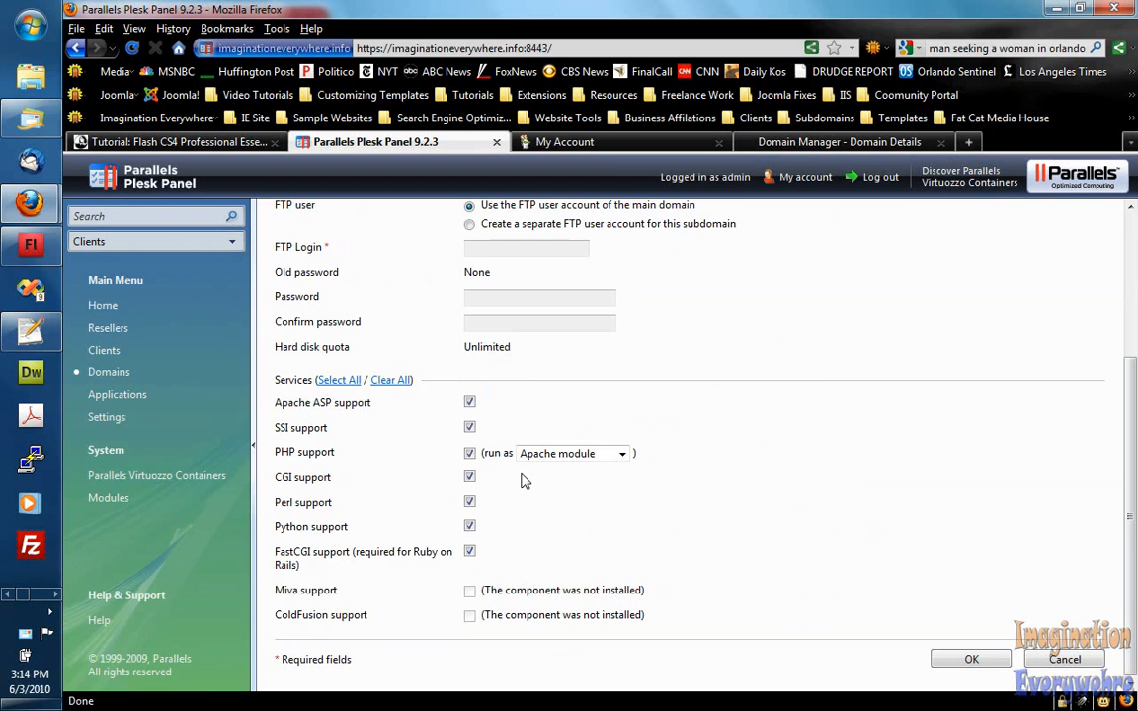
pyautogui.scroll(5, 643, 252)
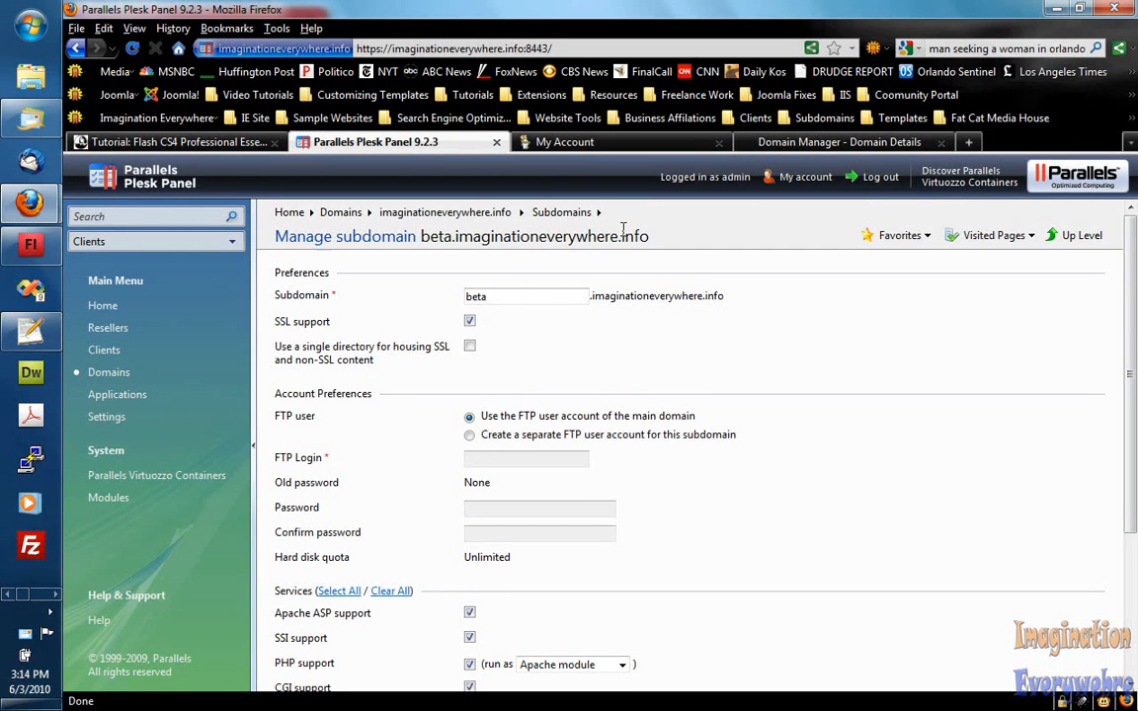
# Step: Open the DNS settings of imaginationeverywhere.info and examine the zone's host records
pyautogui.click(484, 215)
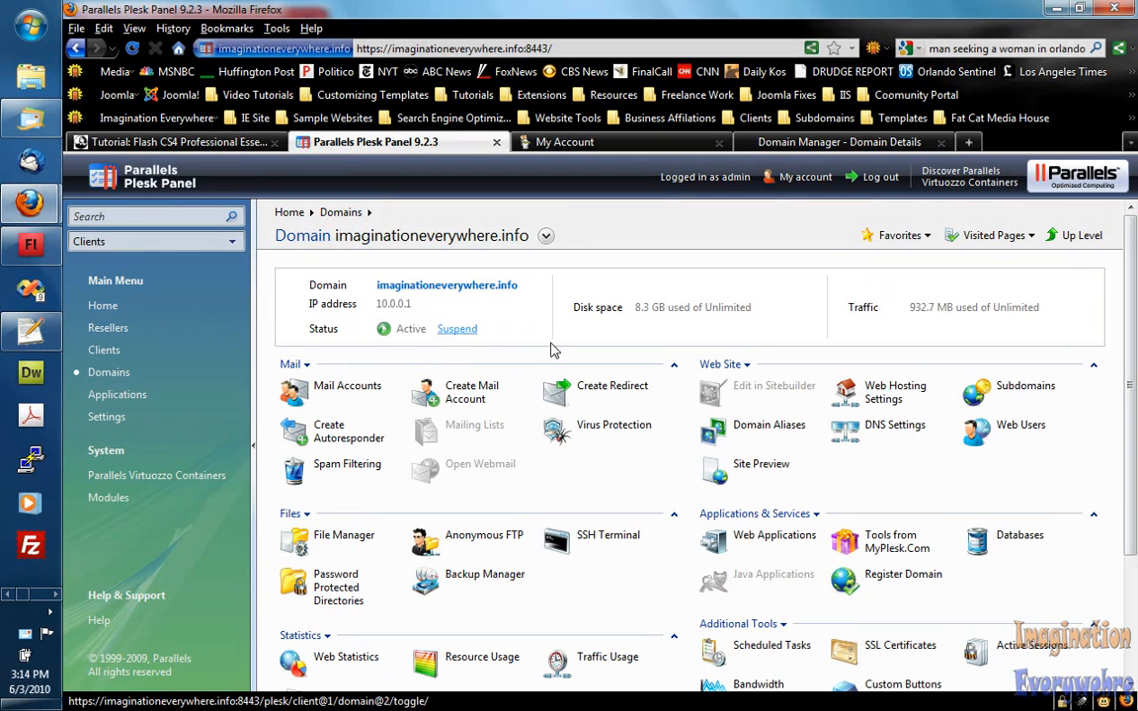
pyautogui.click(886, 438)
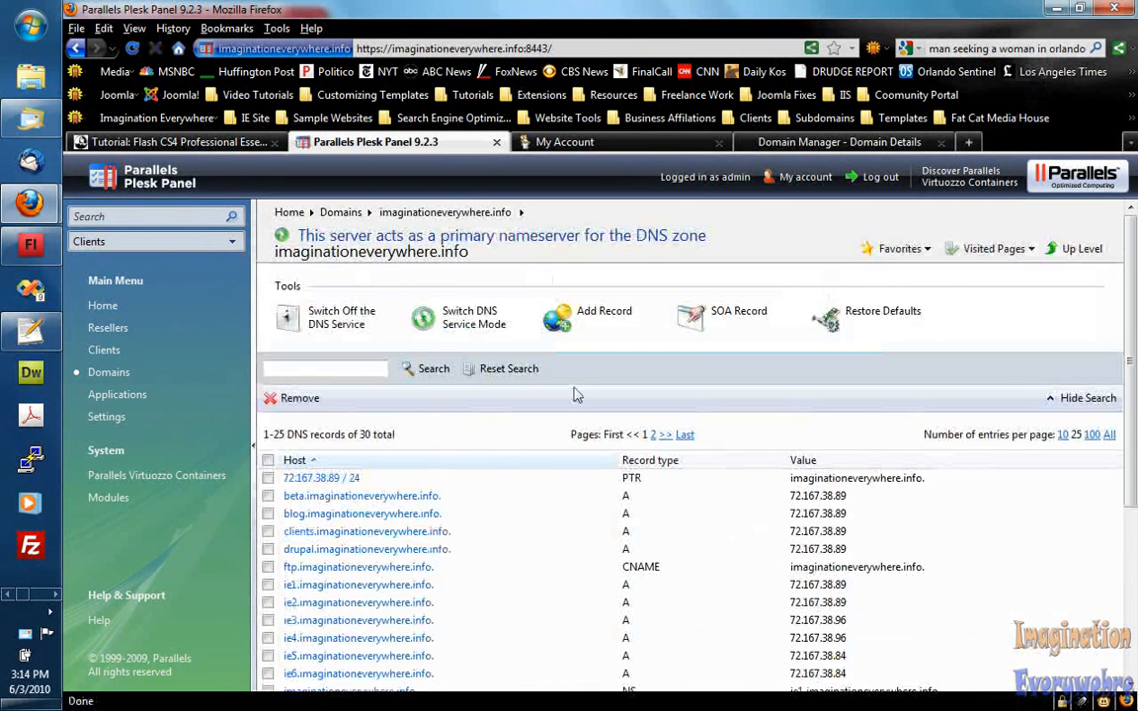
pyautogui.scroll(-5, 578, 395)
pyautogui.scroll(1, 570, 393)
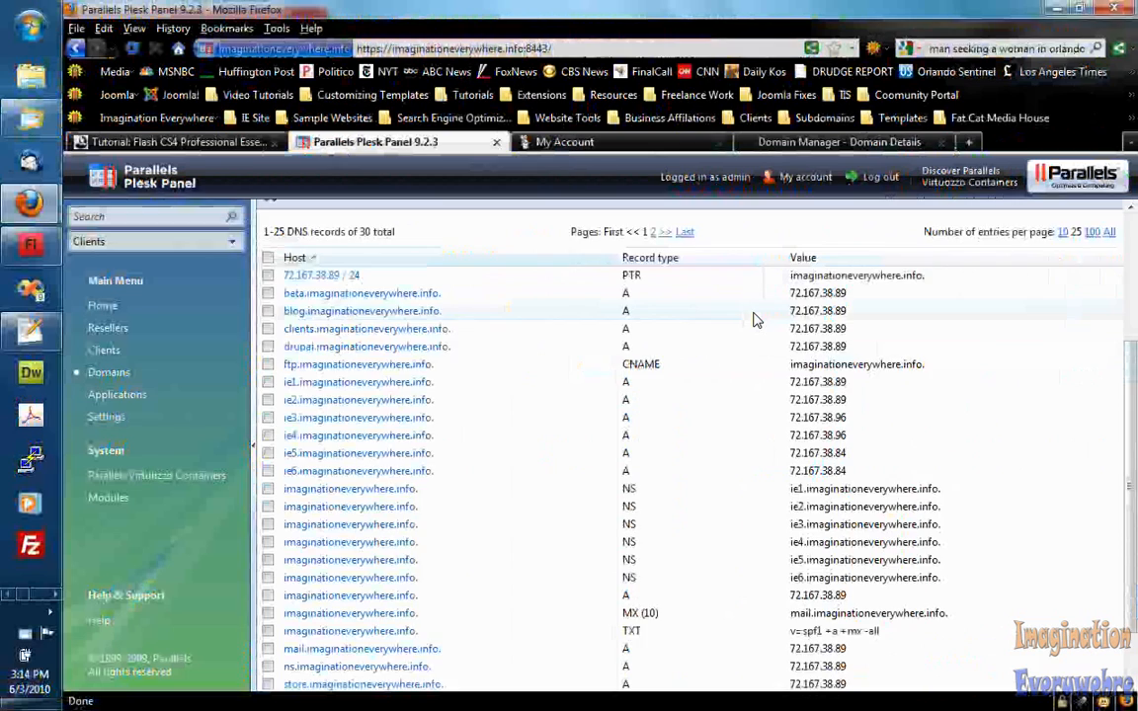
pyautogui.scroll(5, 755, 317)
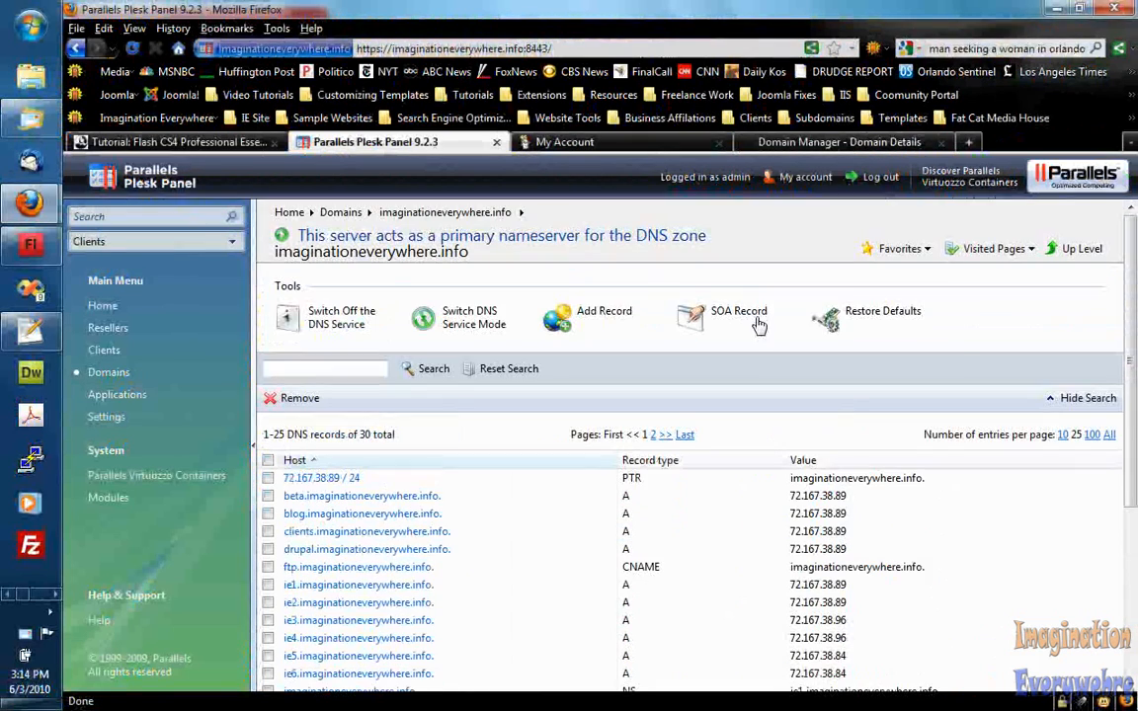
# Step: Return to the imaginationeverywhere.info domain overview and open its list of databases
pyautogui.click(450, 215)
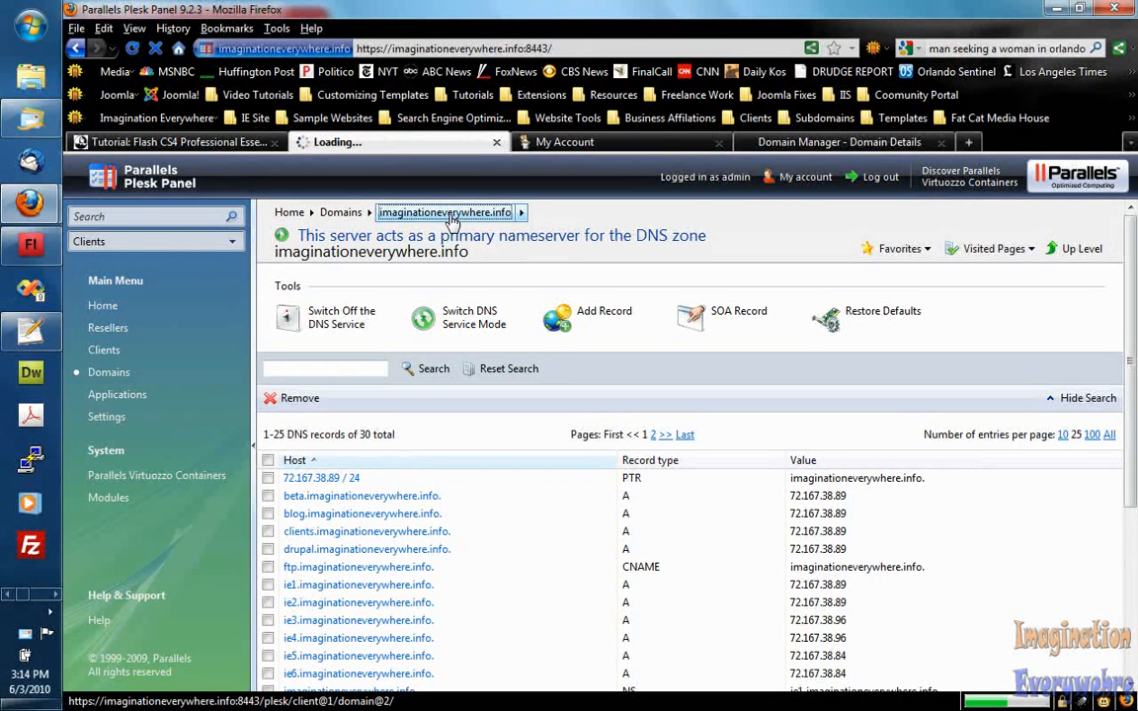
pyautogui.scroll(-1, 847, 286)
pyautogui.scroll(-2, 846, 286)
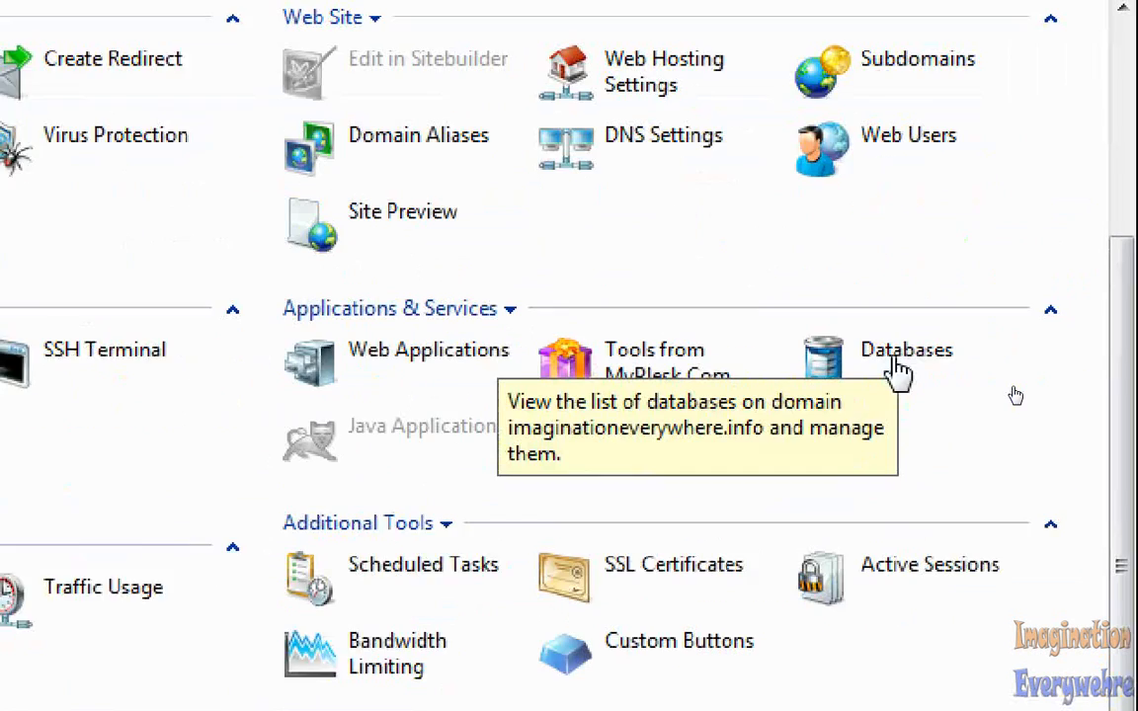
pyautogui.click(899, 367)
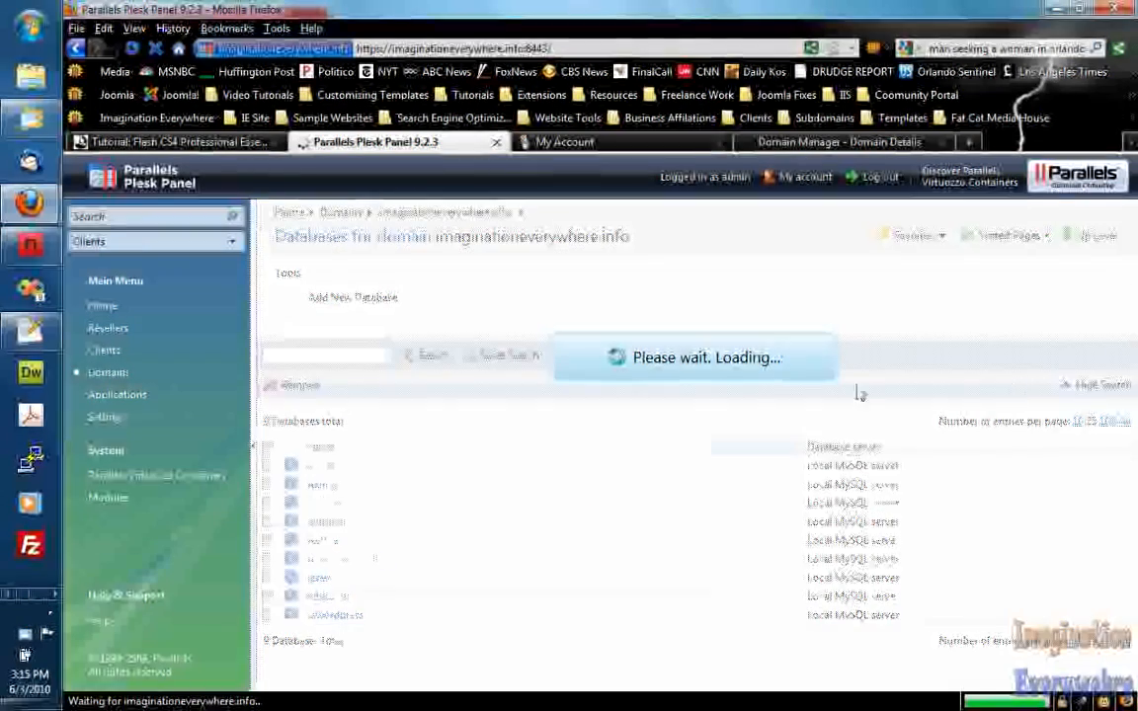
# Step: Add a new MySQL database named iebeta on the default local MySQL server
pyautogui.click(366, 308)
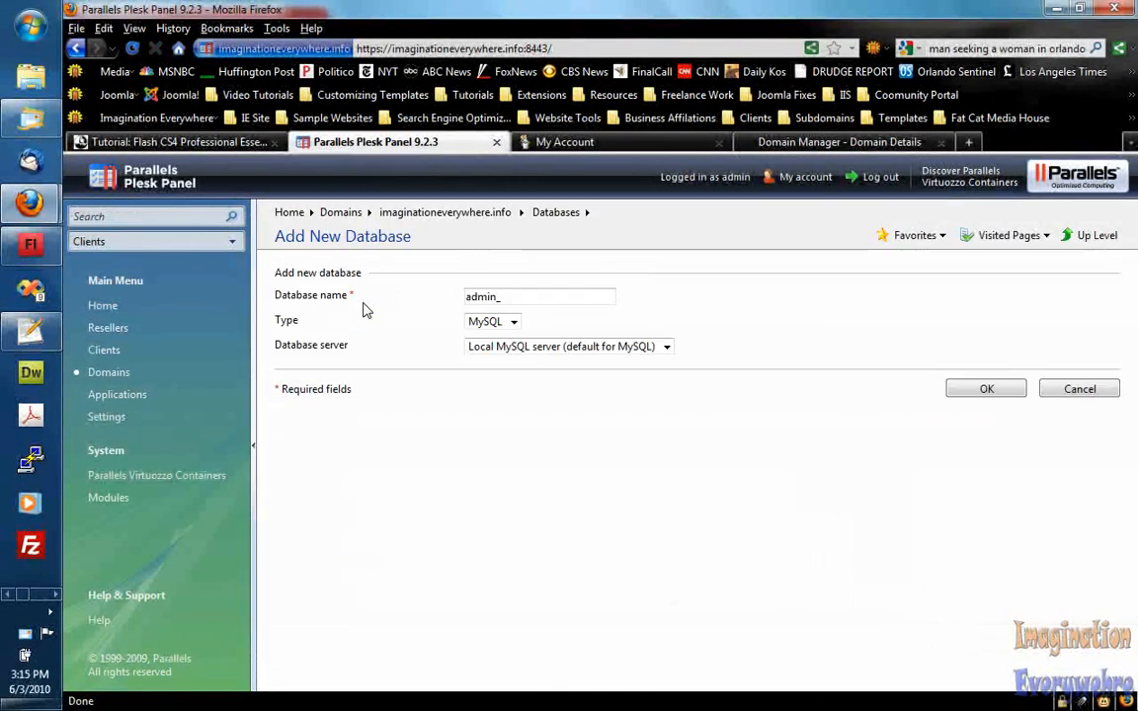
pyautogui.moveTo(544, 297); pyautogui.dragTo(281, 305)
pyautogui.write('iebeta')
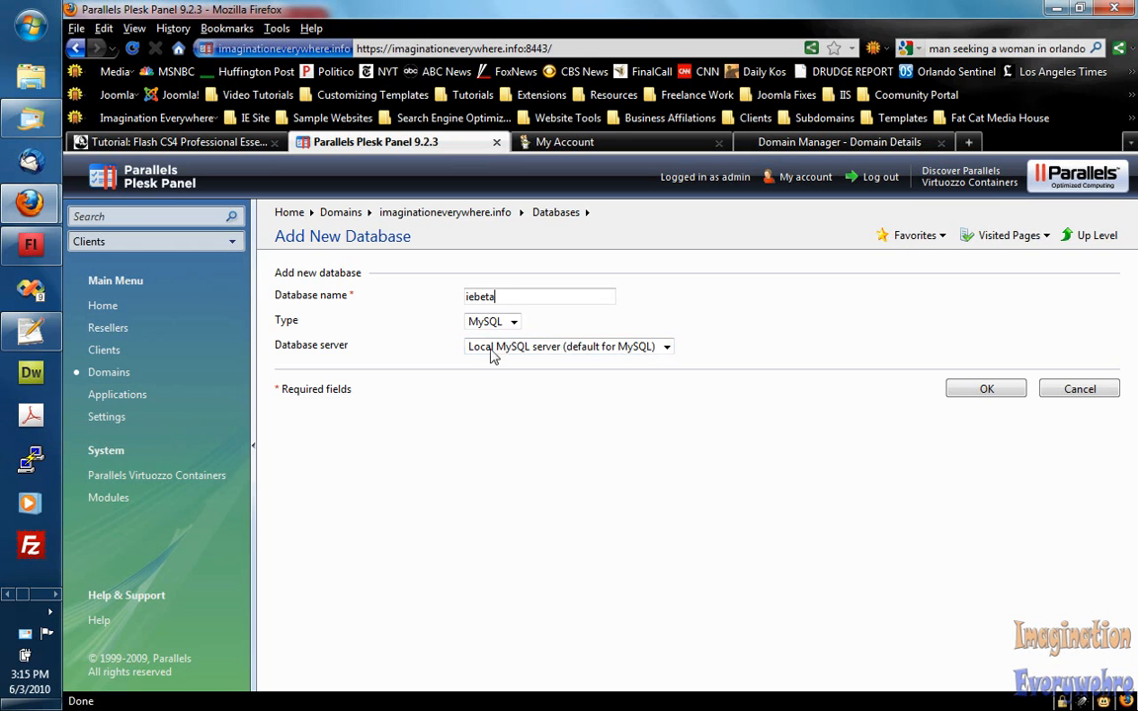
pyautogui.click(512, 322)
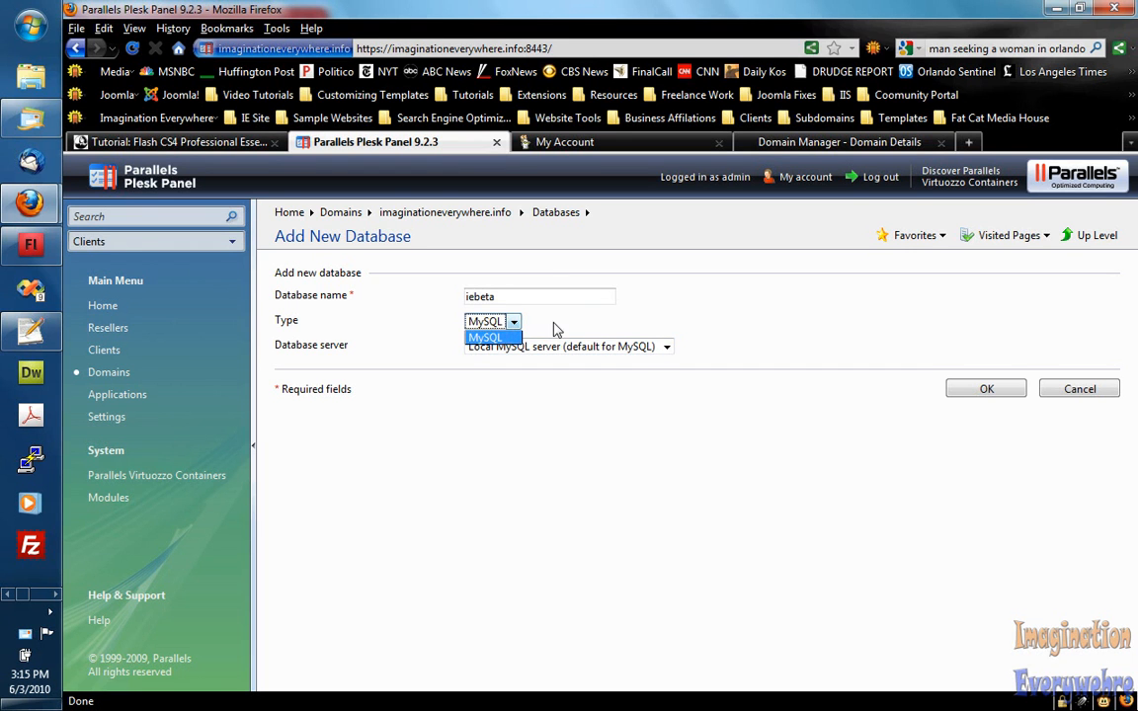
pyautogui.click(541, 329)
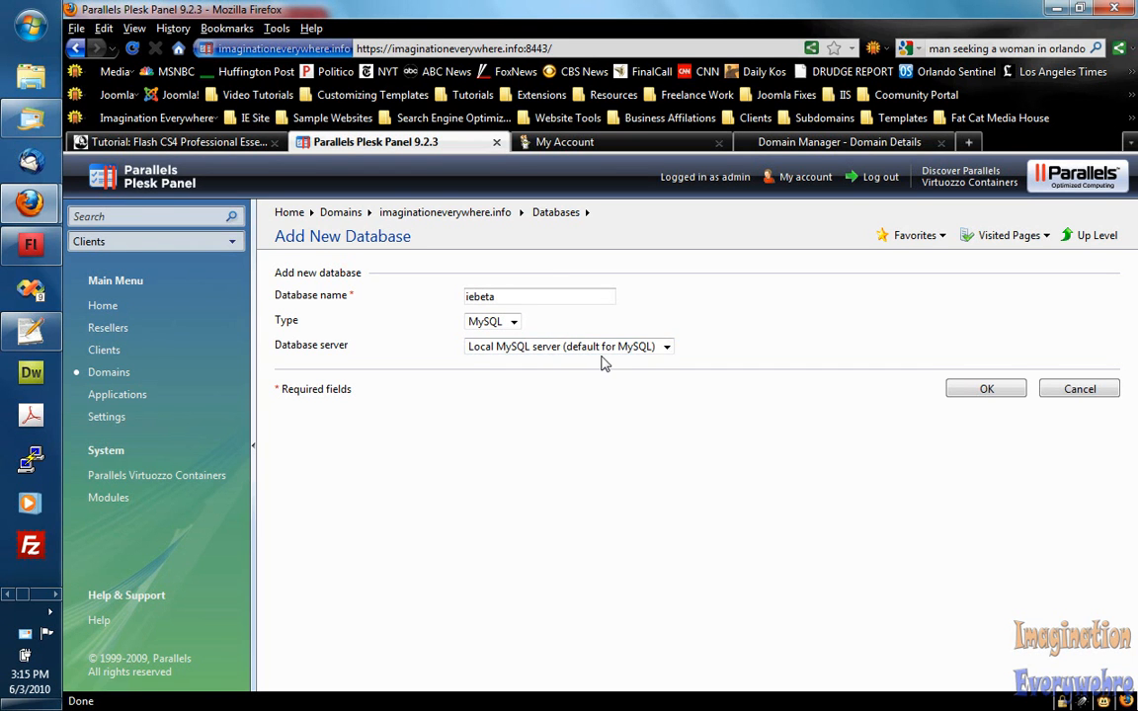
pyautogui.click(975, 394)
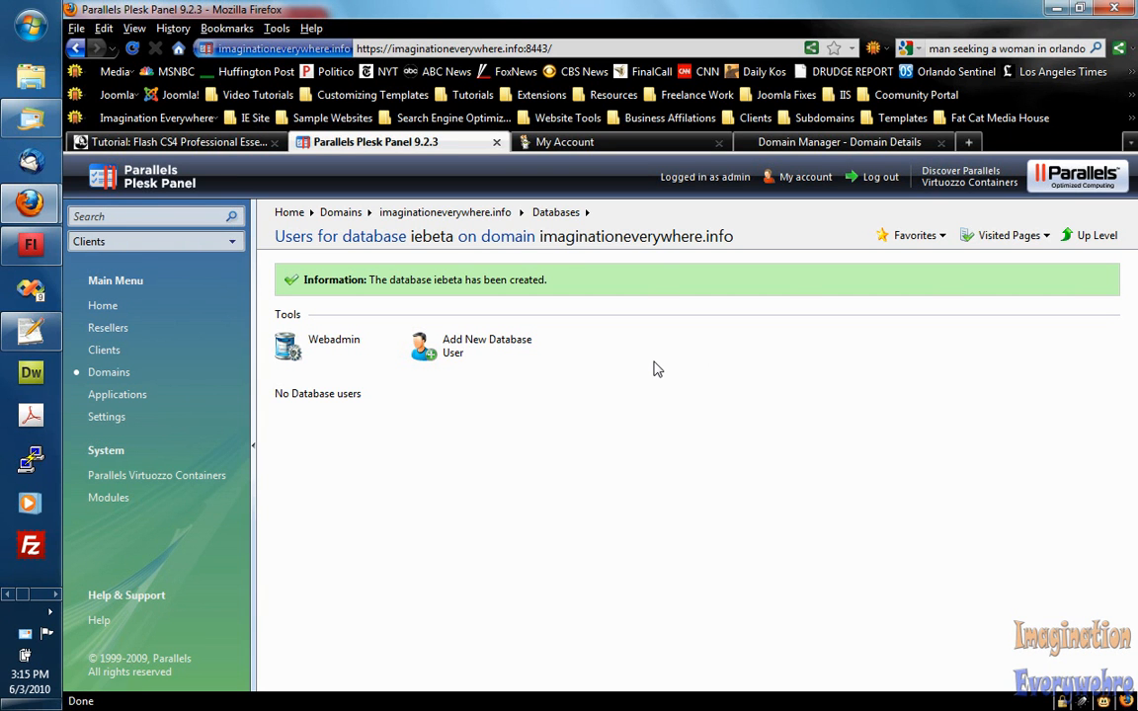
# Step: Add a database user named ie_beta to the iebeta database, entering and confirming the user's new password
pyautogui.click(457, 351)
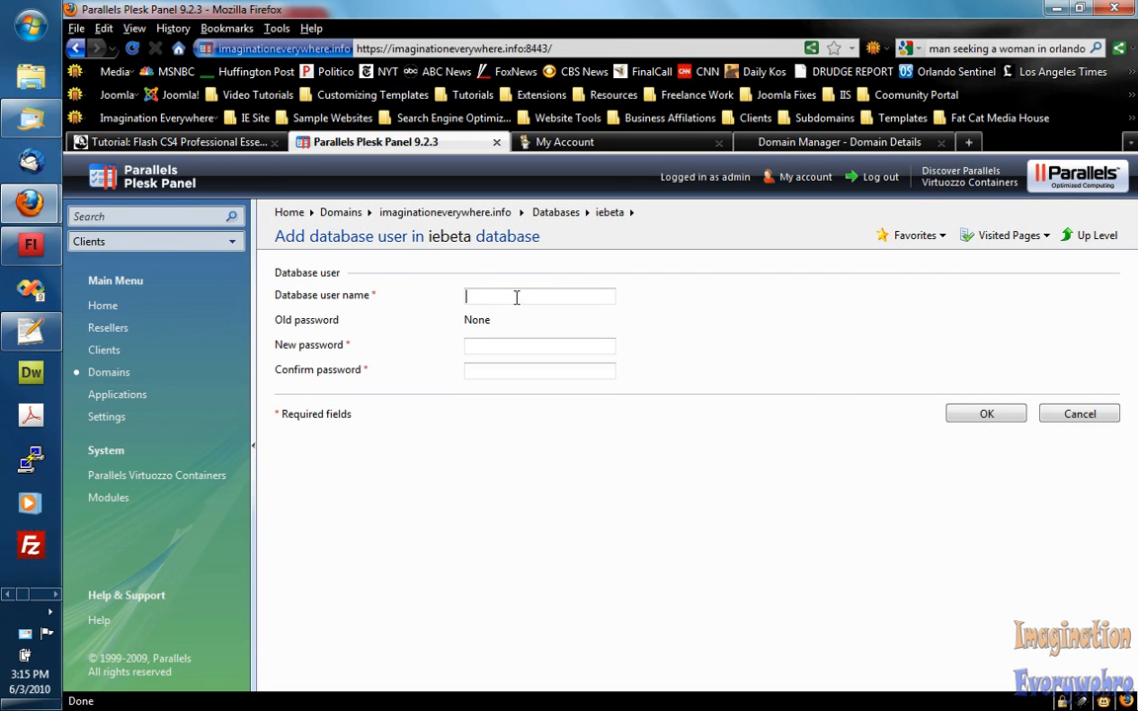
pyautogui.write('ieebeta')
pyautogui.click(500, 347)
pyautogui.write('••••••')
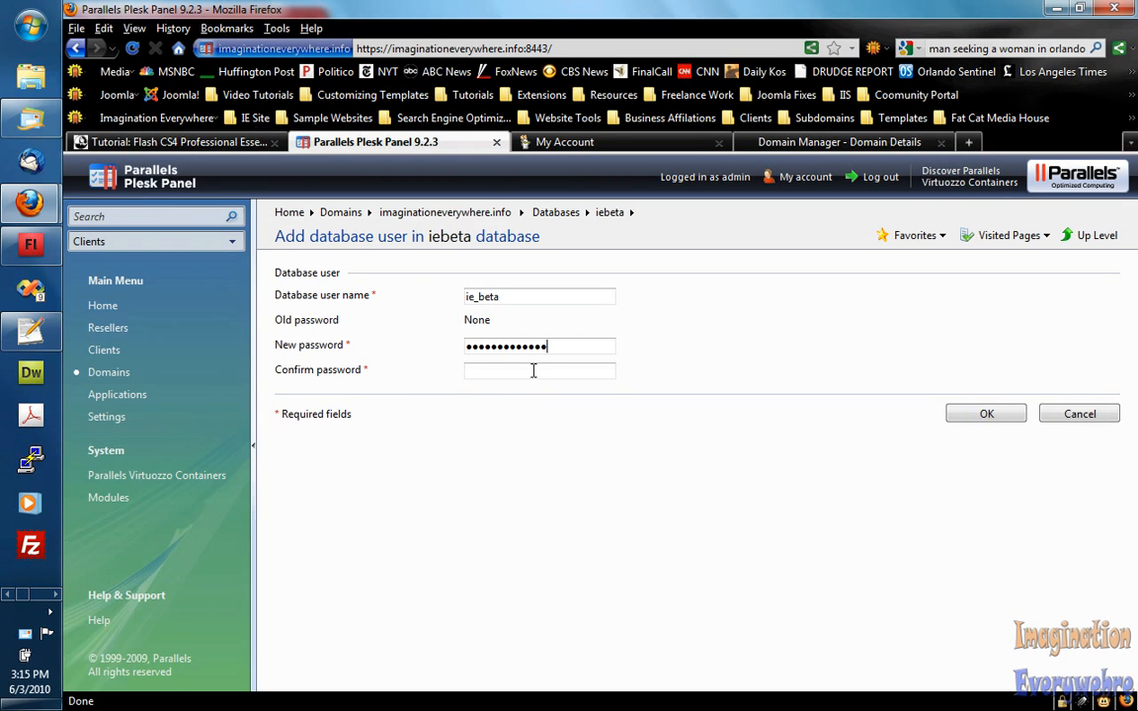
pyautogui.write('••••')
pyautogui.click(971, 415)
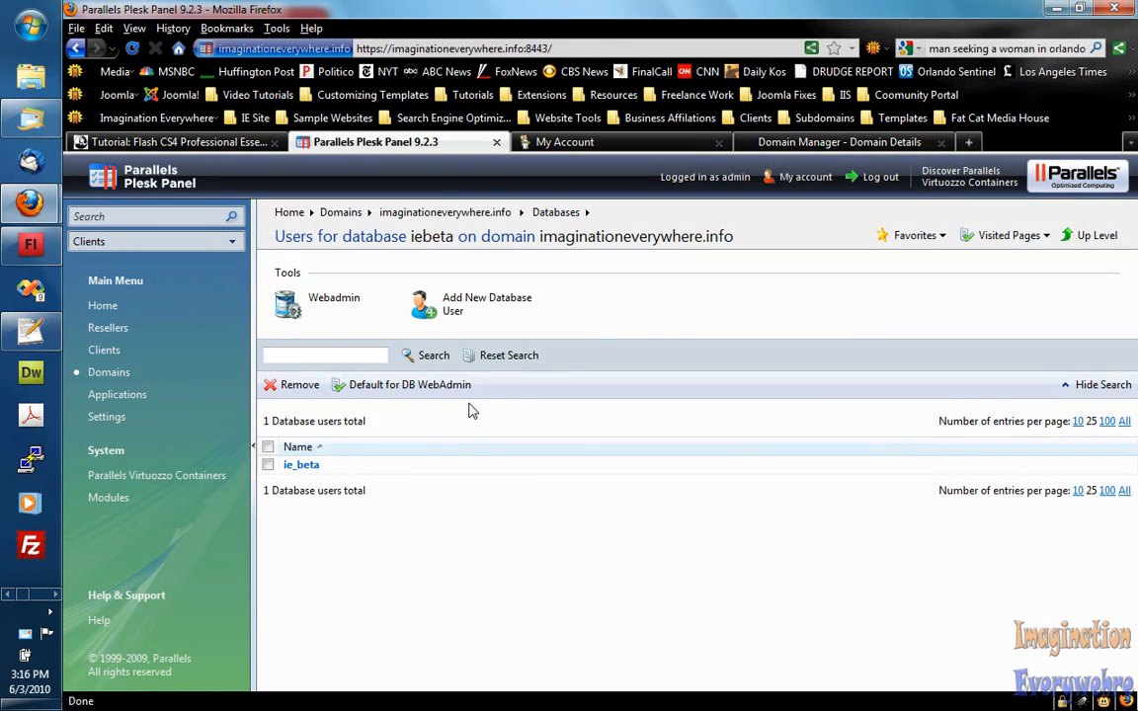
# Step: Open the iebeta database in phpMyAdmin through Webadmin, view it in a maximized window, and close that window
pyautogui.click(334, 308)
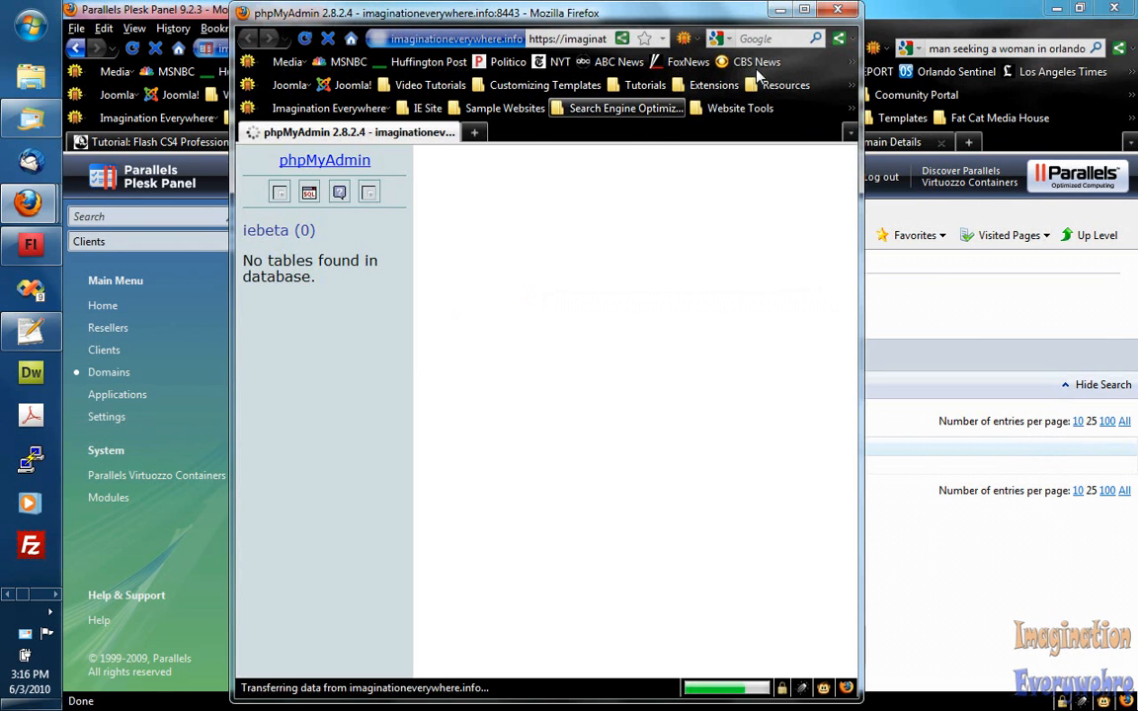
pyautogui.click(805, 11)
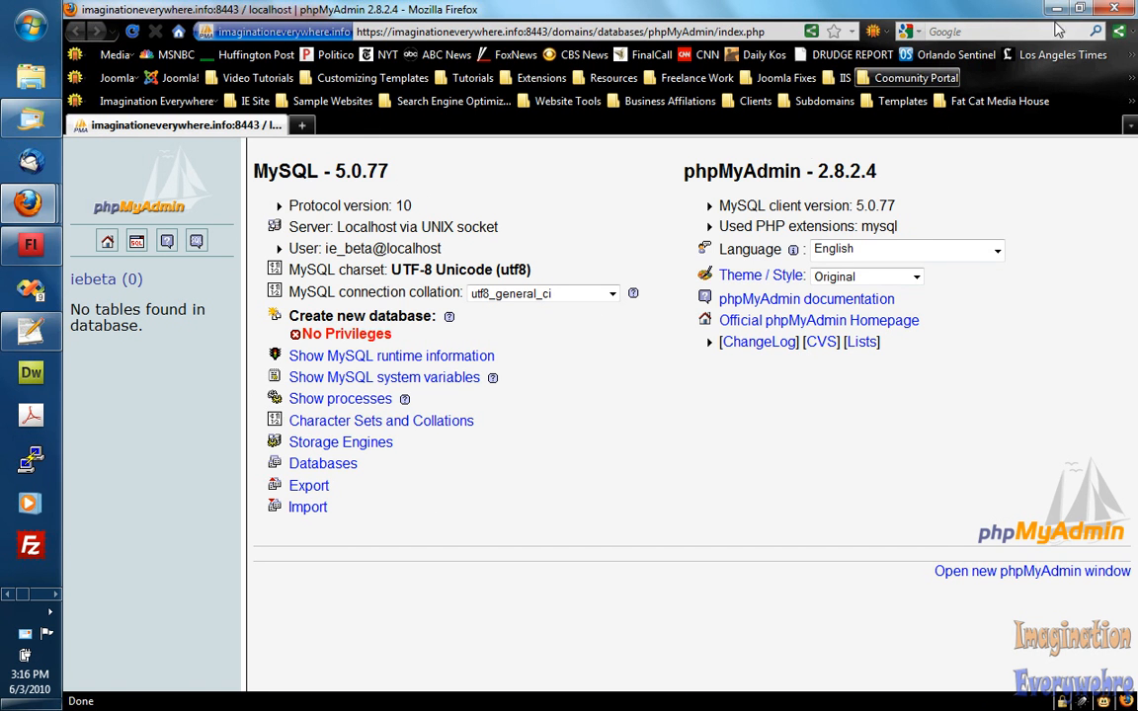
pyautogui.click(1115, 10)
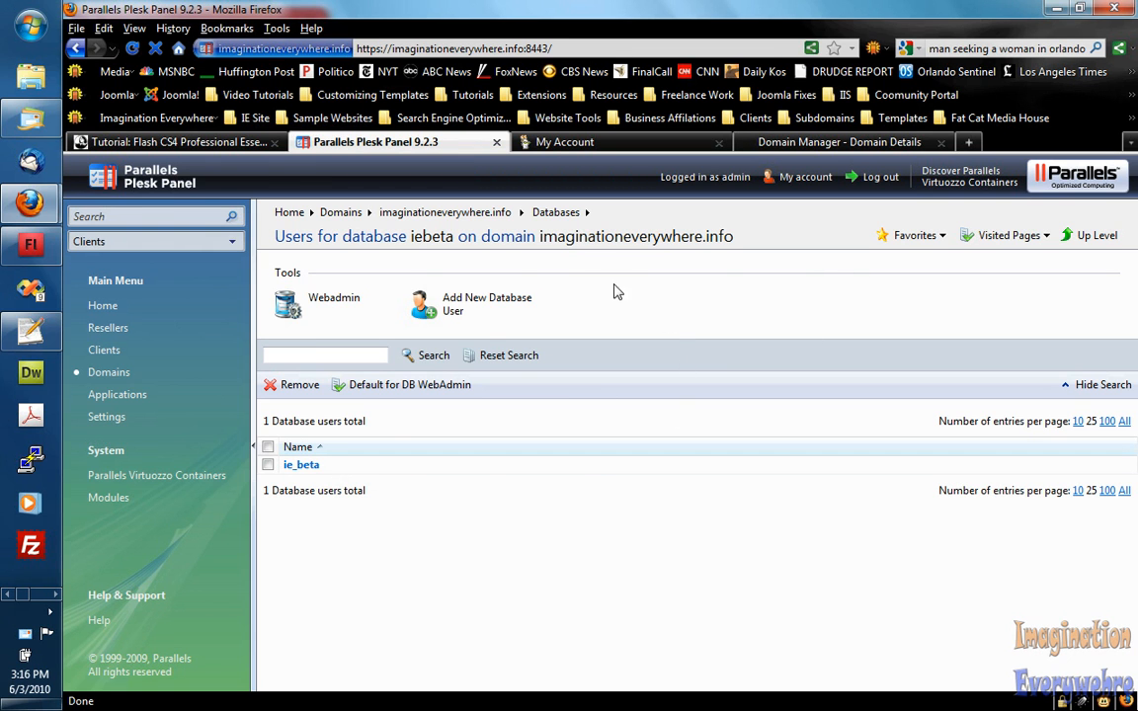
# Step: Return to the imaginationeverywhere.info domain overview and look over its mail, web site, file, statistics and administration tools
pyautogui.click(479, 214)
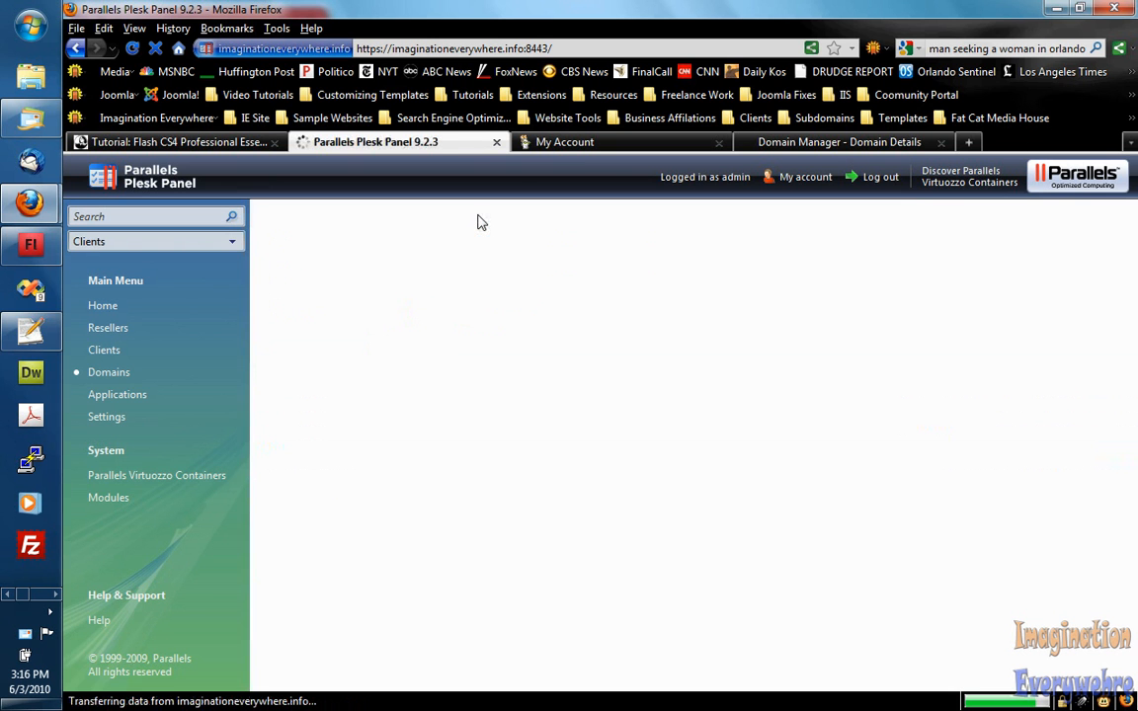
pyautogui.scroll(-3, 479, 222)
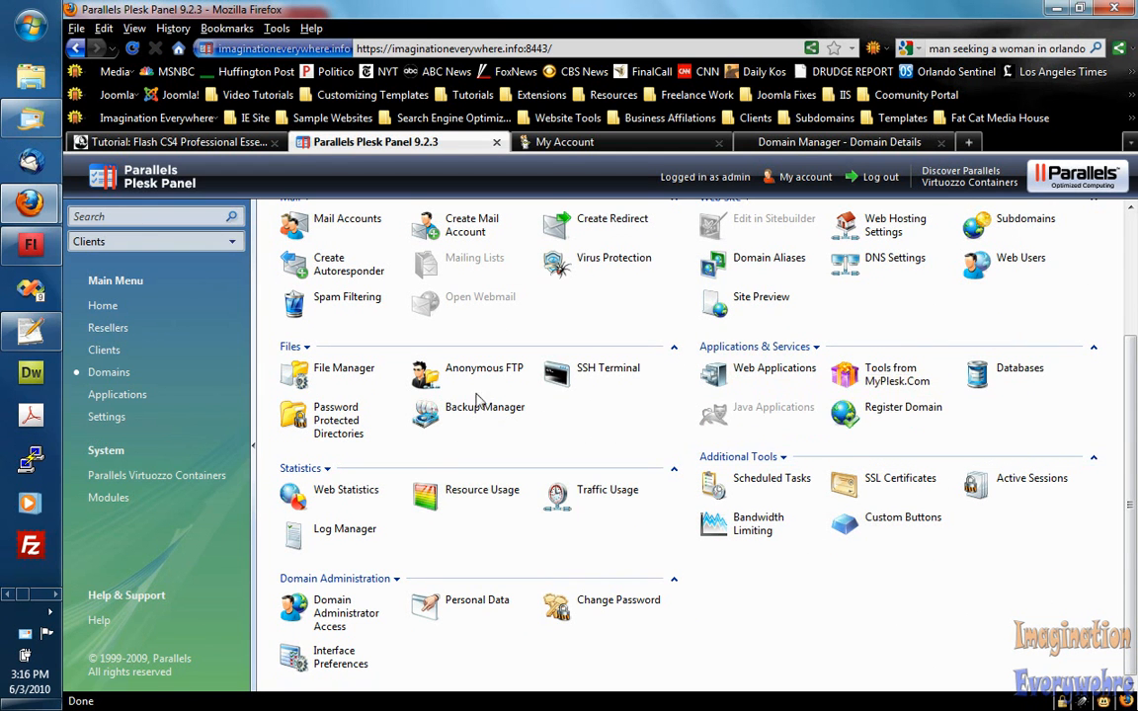
pyautogui.scroll(1, 336, 341)
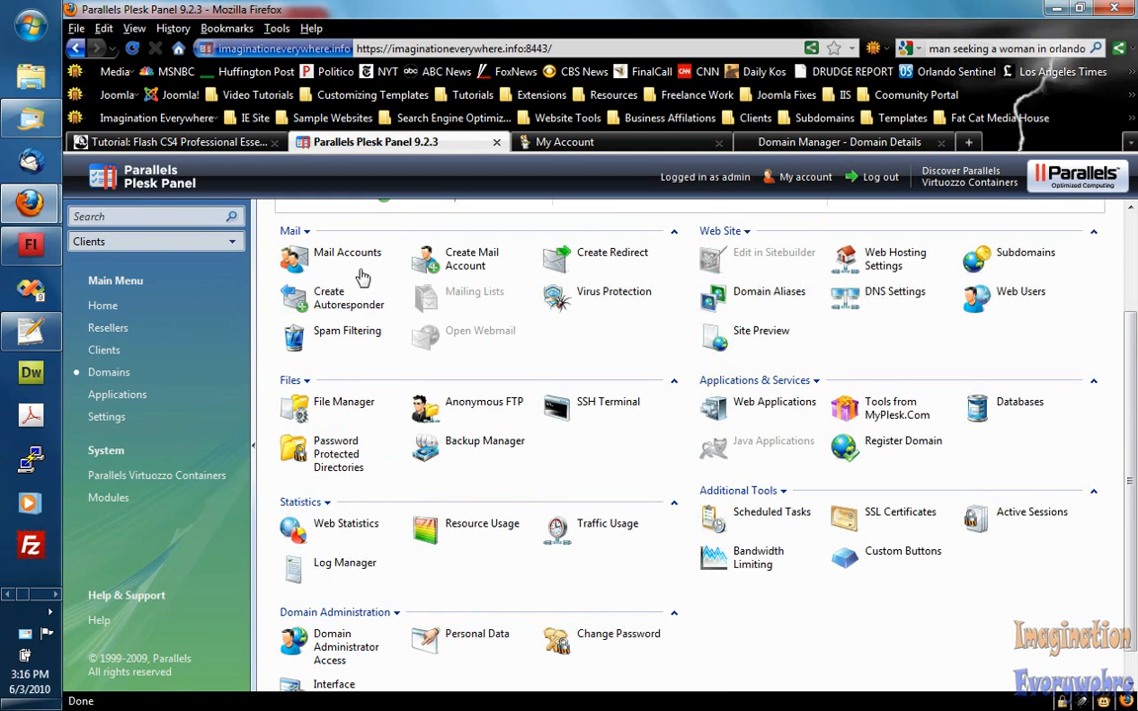
pyautogui.scroll(-1, 436, 413)
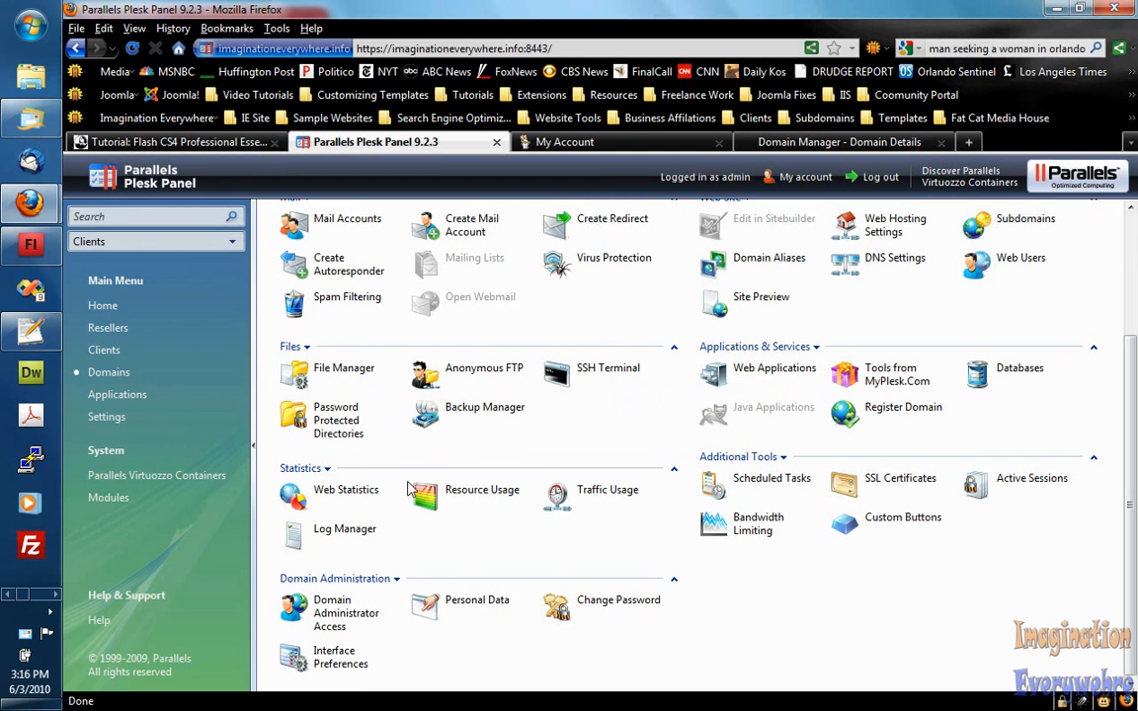
pyautogui.scroll(3, 1013, 462)
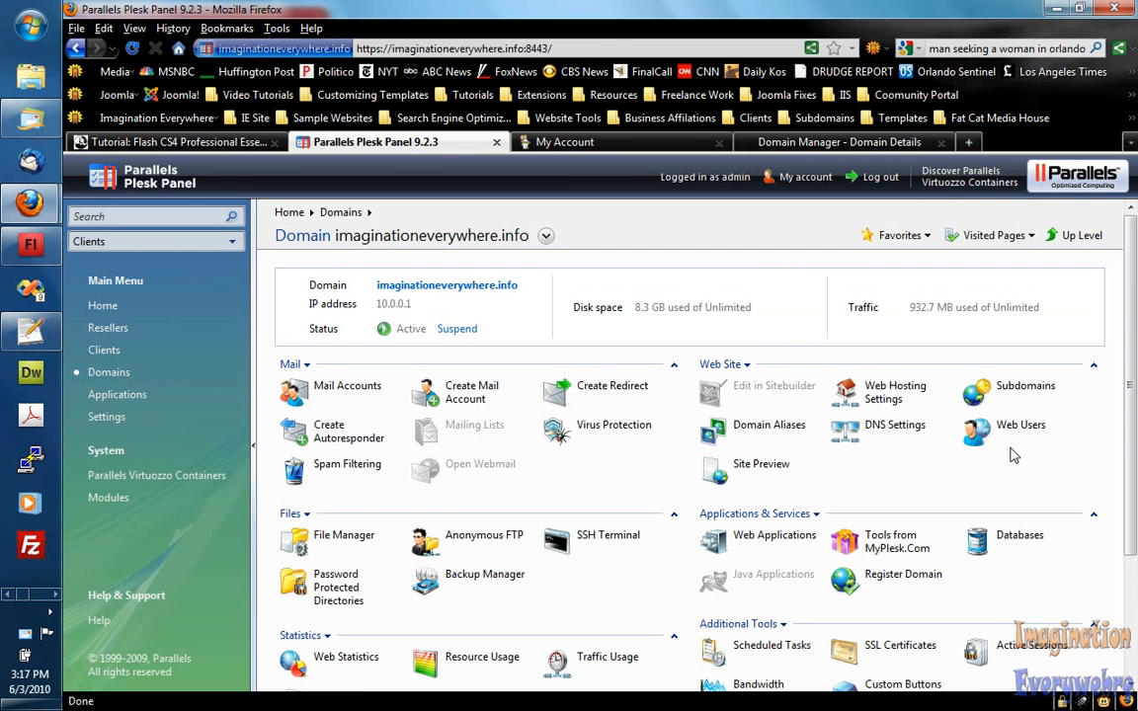